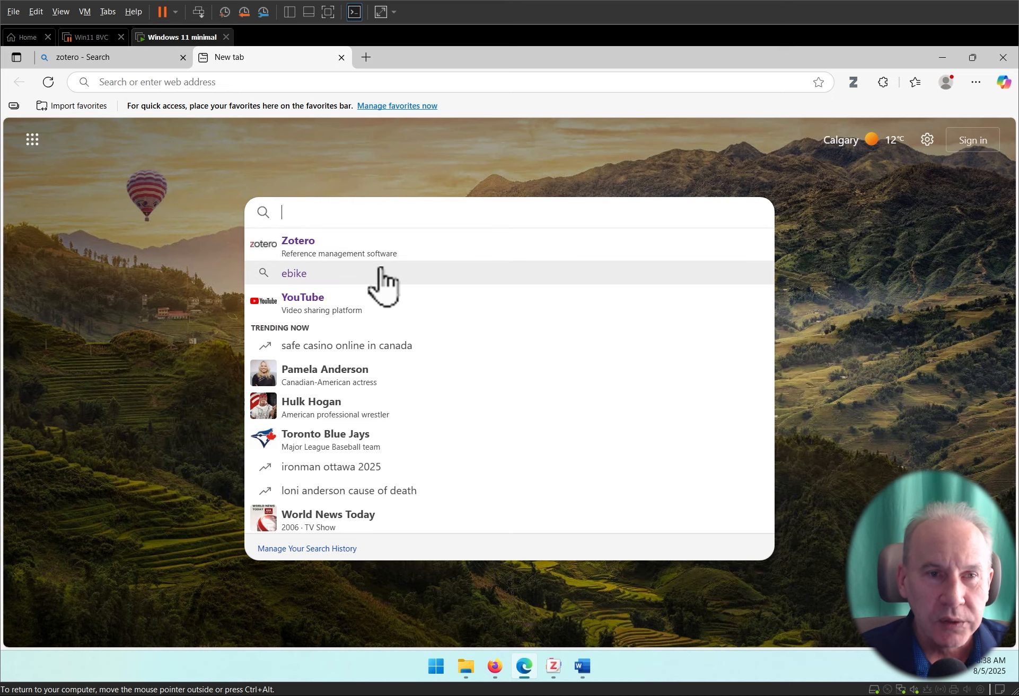
# Search the web for ebike and open the Best Ebike Canada site from the results.
pyautogui.click(381, 273)
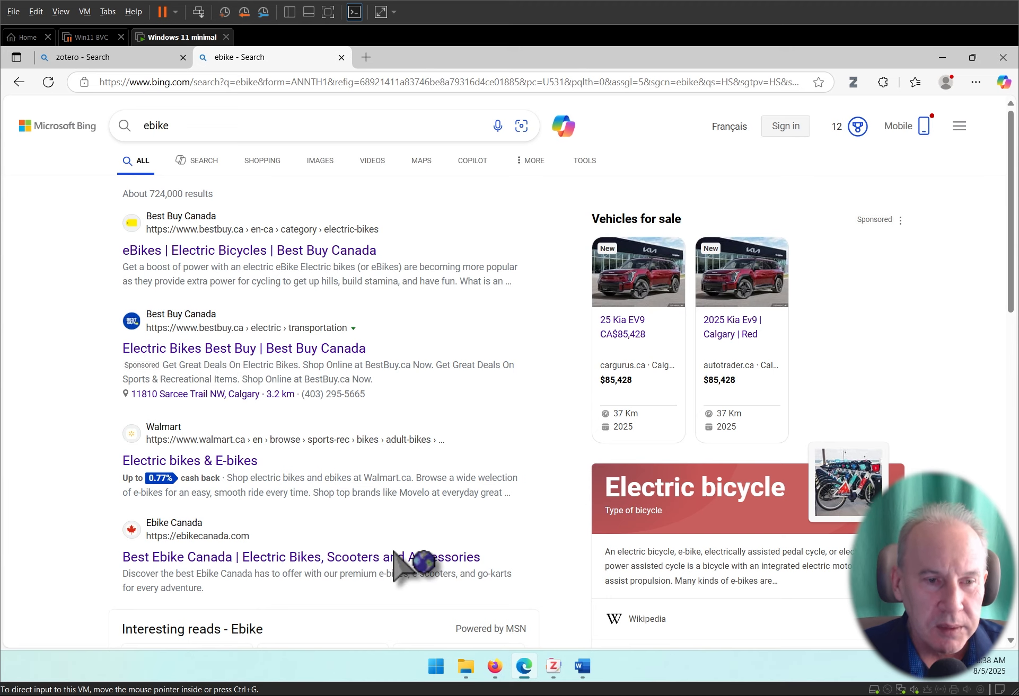
pyautogui.scroll(-5, 64, 552)
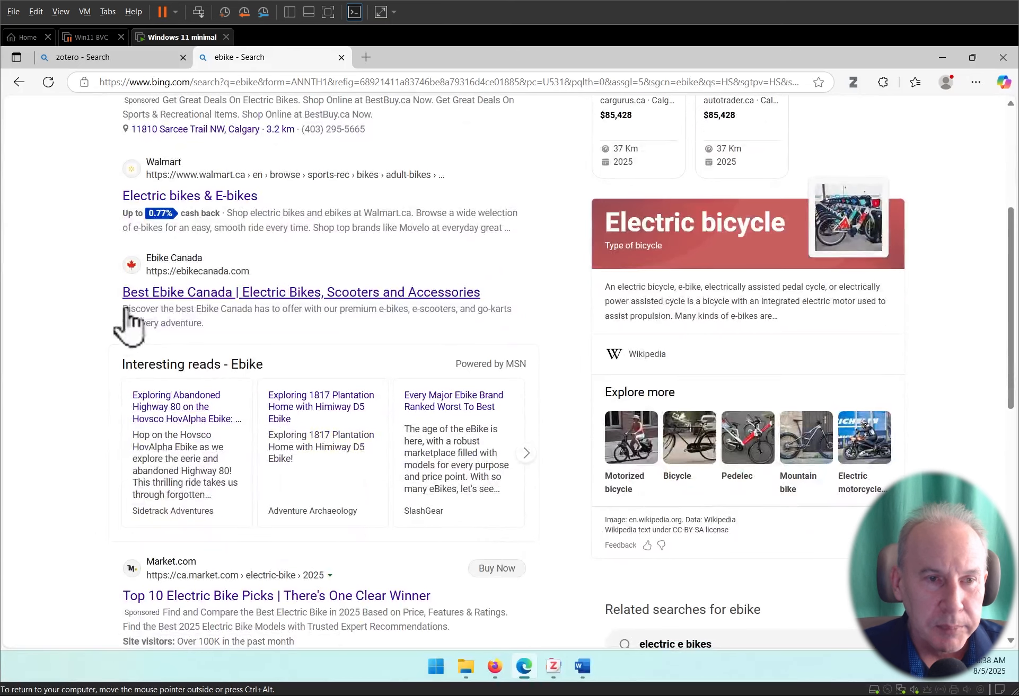
pyautogui.click(177, 307)
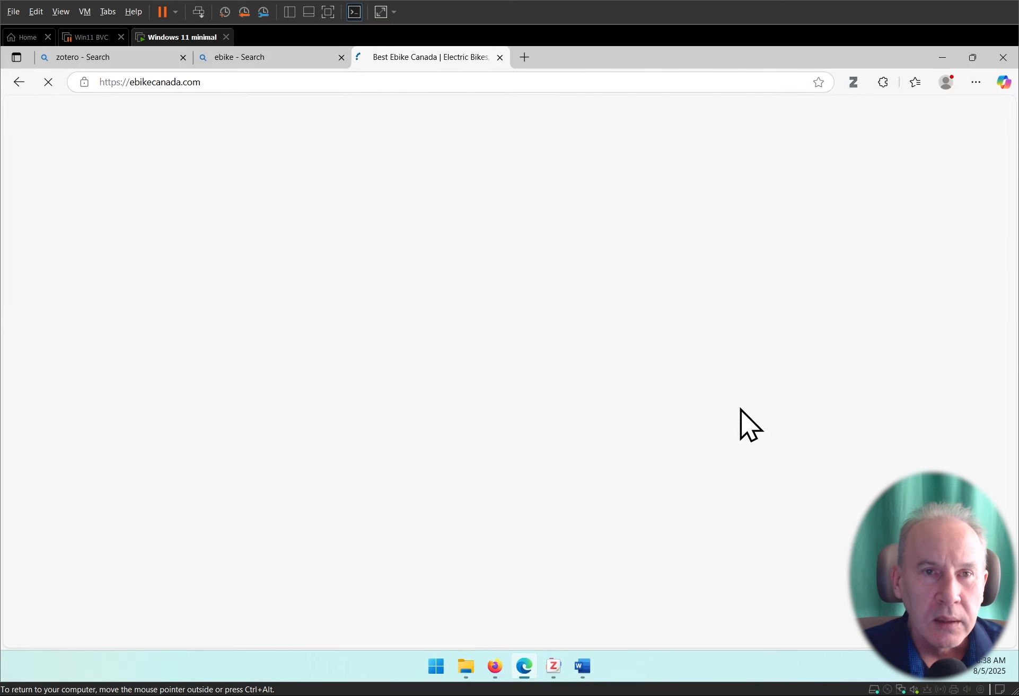
# Look through the Ebike Canada home page and dismiss the discount sign-up pop-up.
pyautogui.scroll(-5, 700, 477)
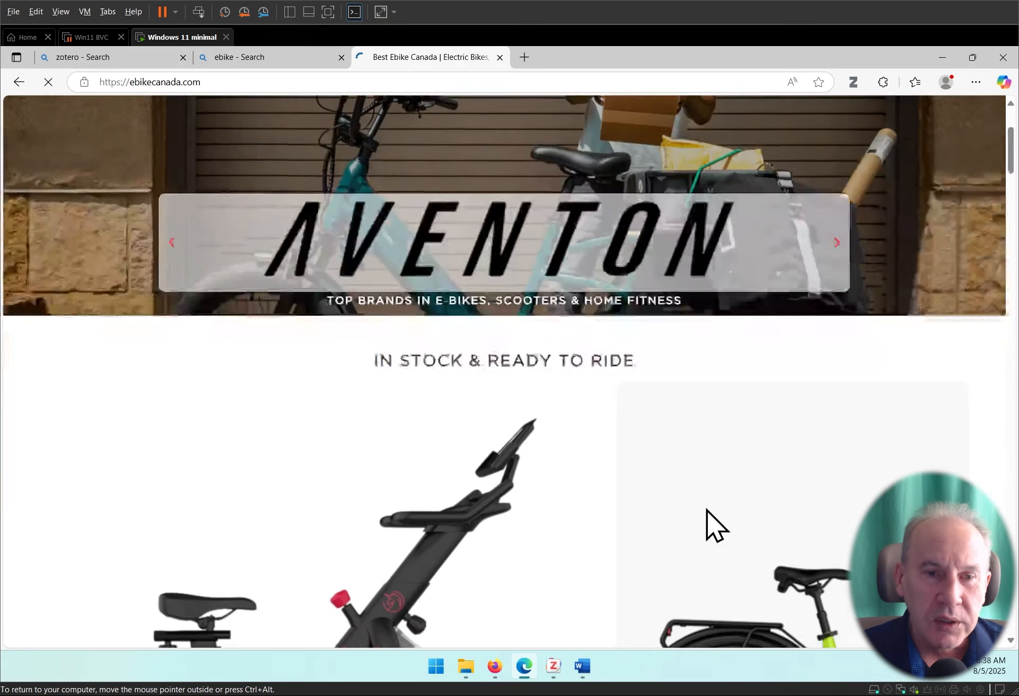
pyautogui.scroll(-15, 730, 461)
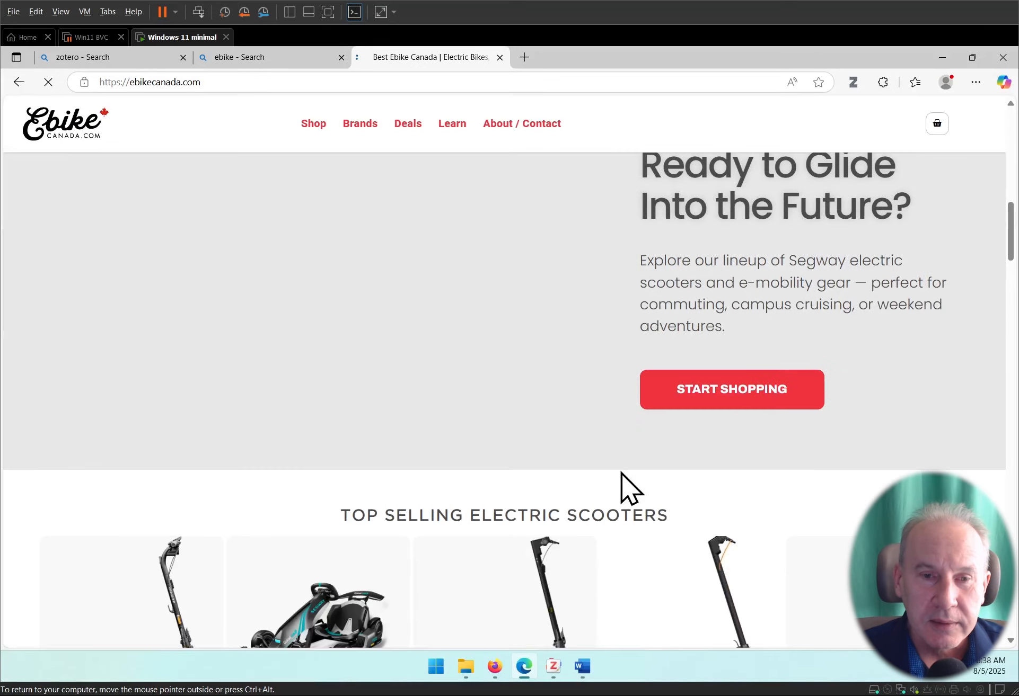
pyautogui.scroll(-15, 625, 466)
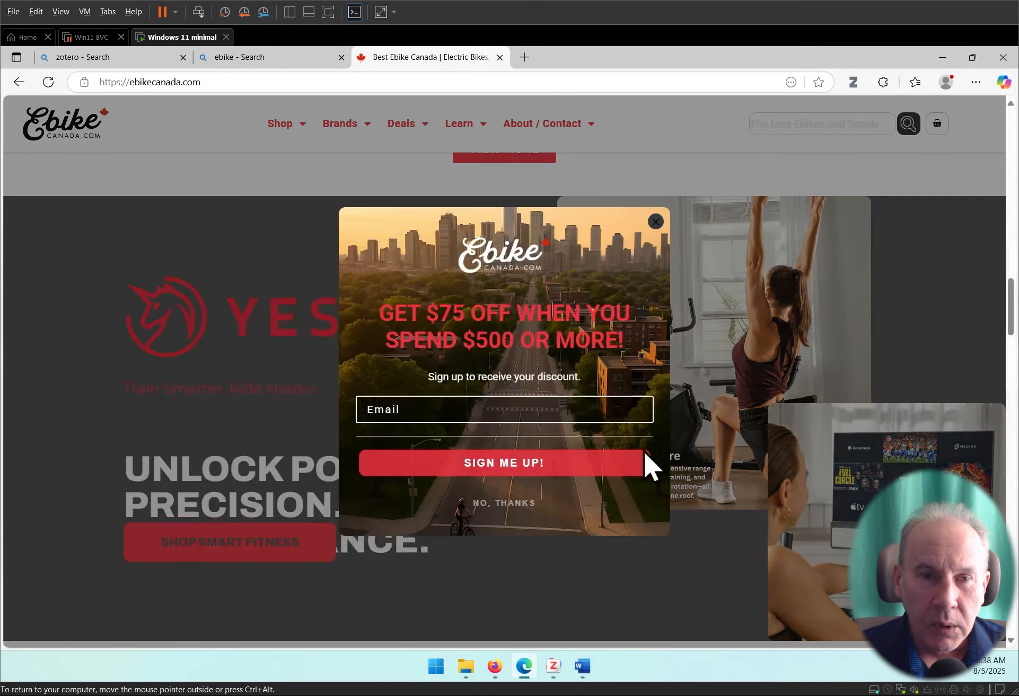
pyautogui.click(656, 222)
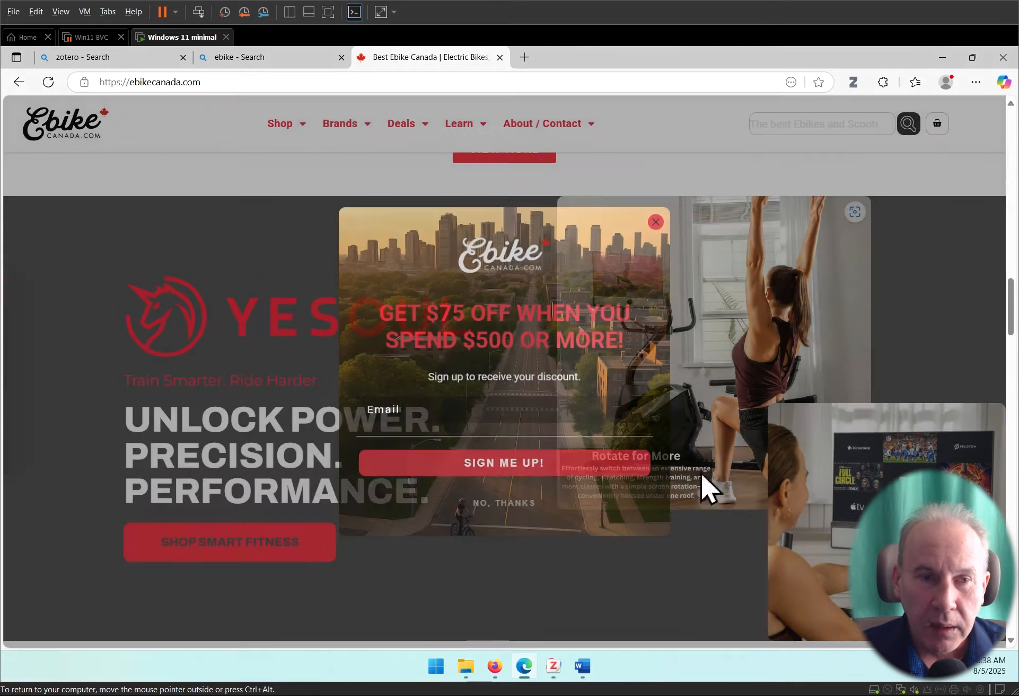
# Find the best electric bikes of 2025 on the home page and open the Vanpowers UrbanGlide Standard product page.
pyautogui.scroll(-2, 705, 426)
pyautogui.scroll(-15, 707, 429)
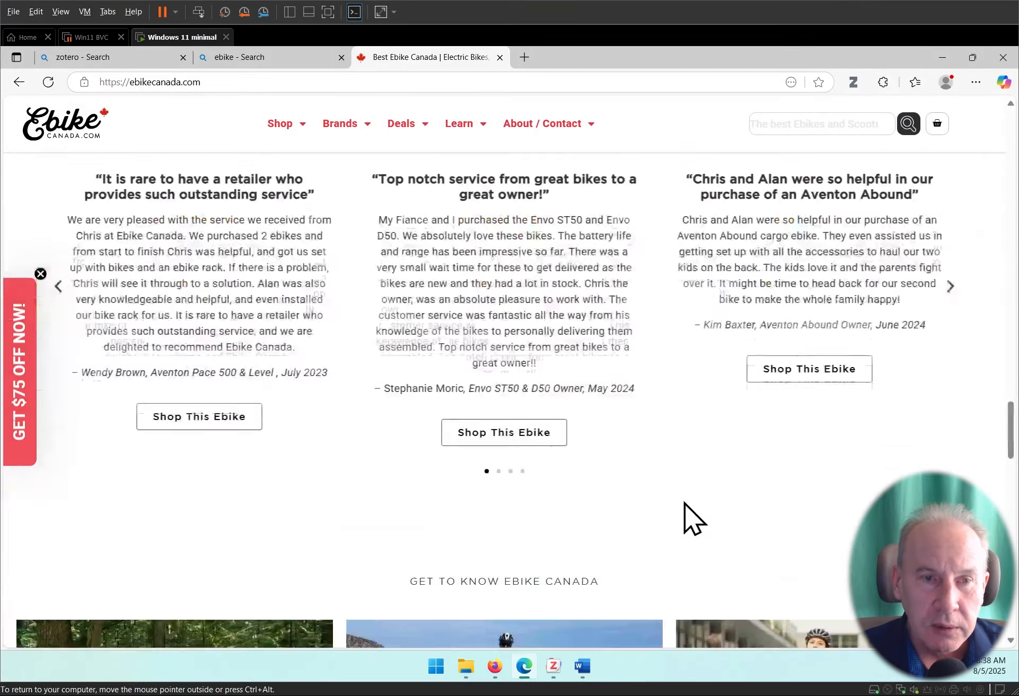
pyautogui.scroll(-20, 680, 493)
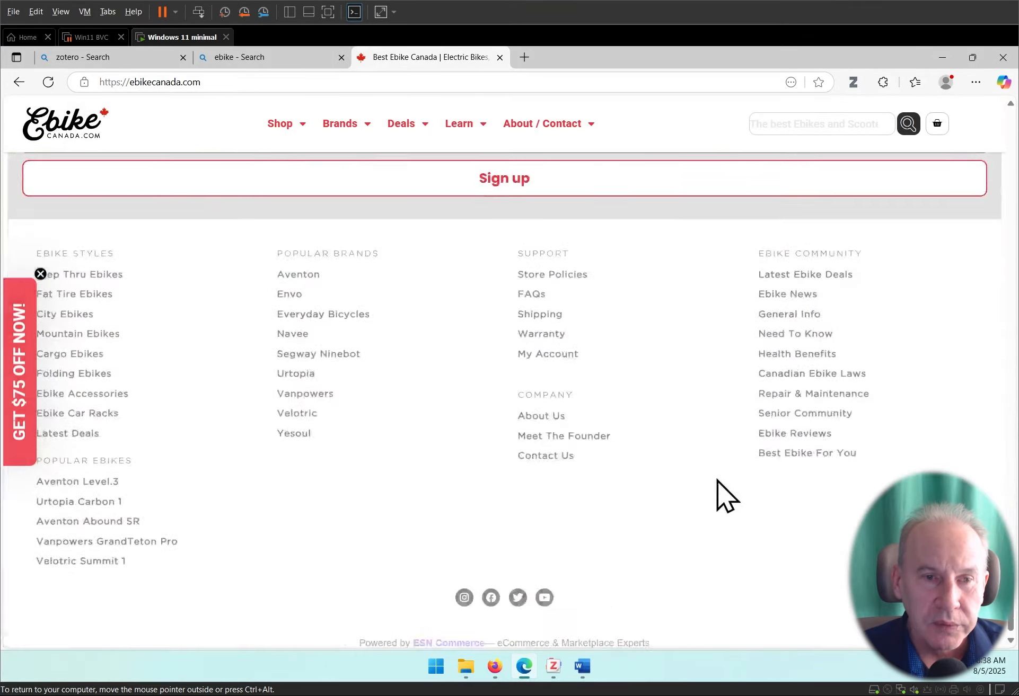
pyautogui.scroll(15, 716, 480)
pyautogui.scroll(10, 704, 473)
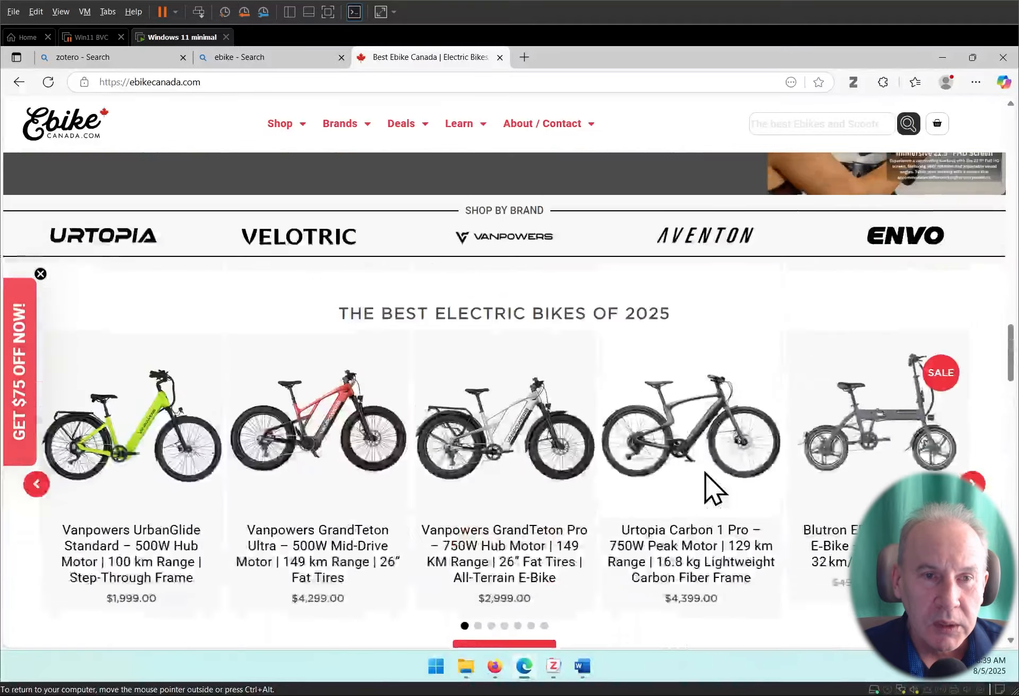
pyautogui.scroll(-3, 704, 472)
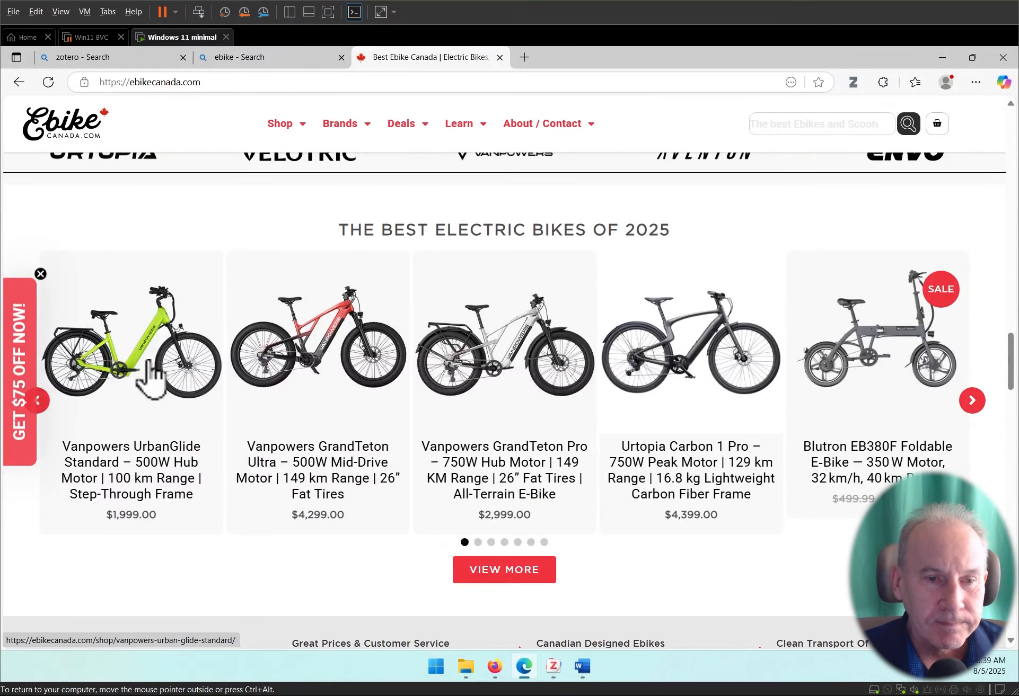
pyautogui.click(215, 381)
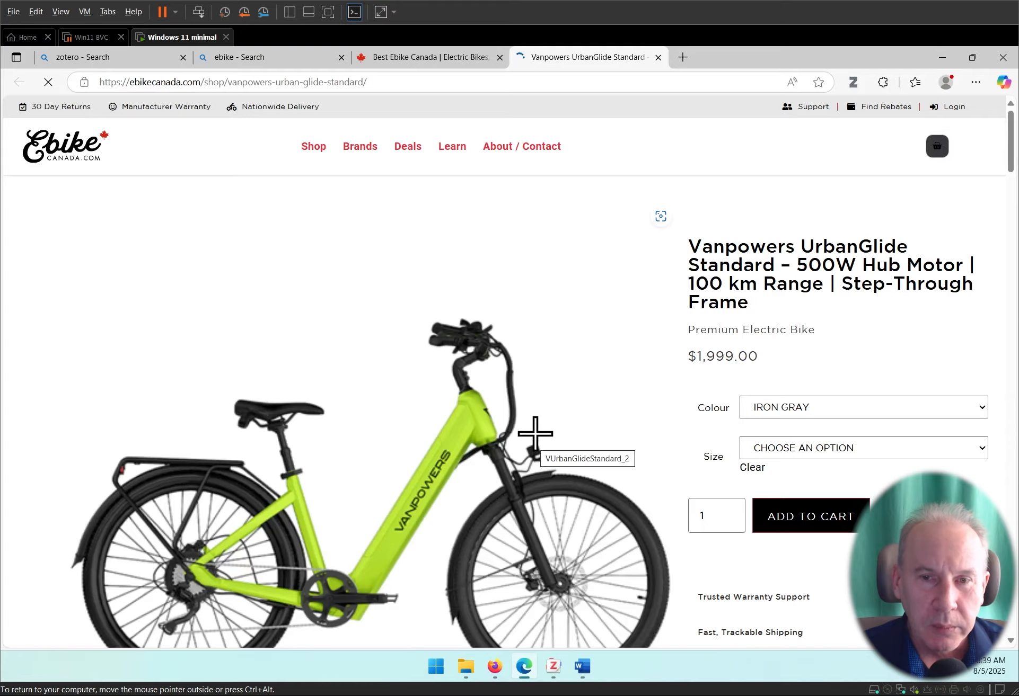
# Copy the words "Vanpowers UrbanGlide" from the product page's title.
pyautogui.scroll(-10, 535, 433)
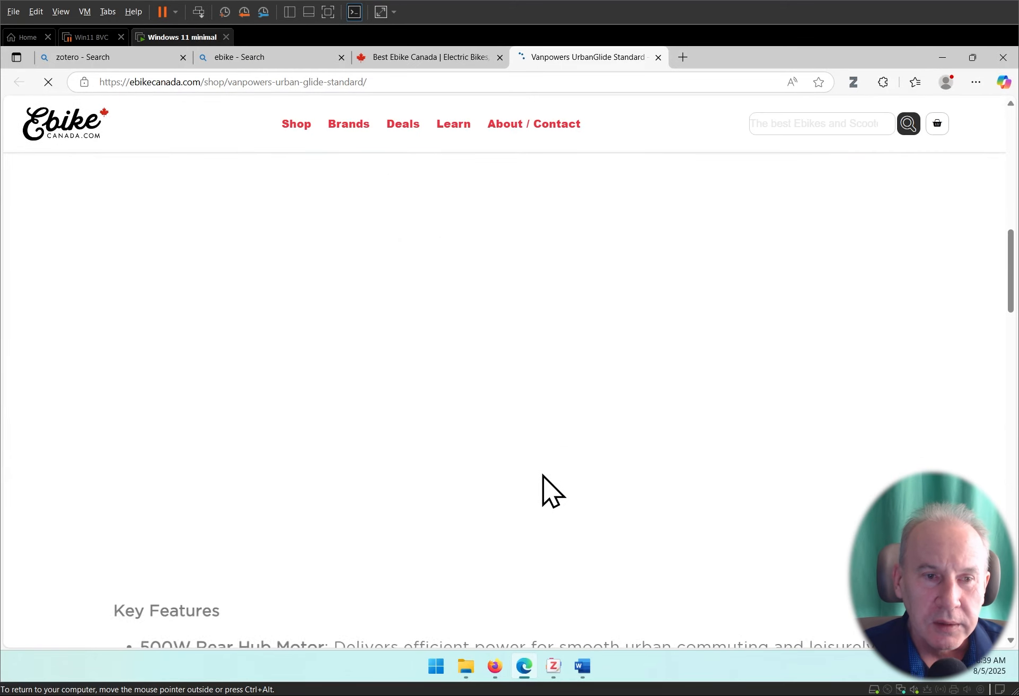
pyautogui.scroll(-7, 542, 475)
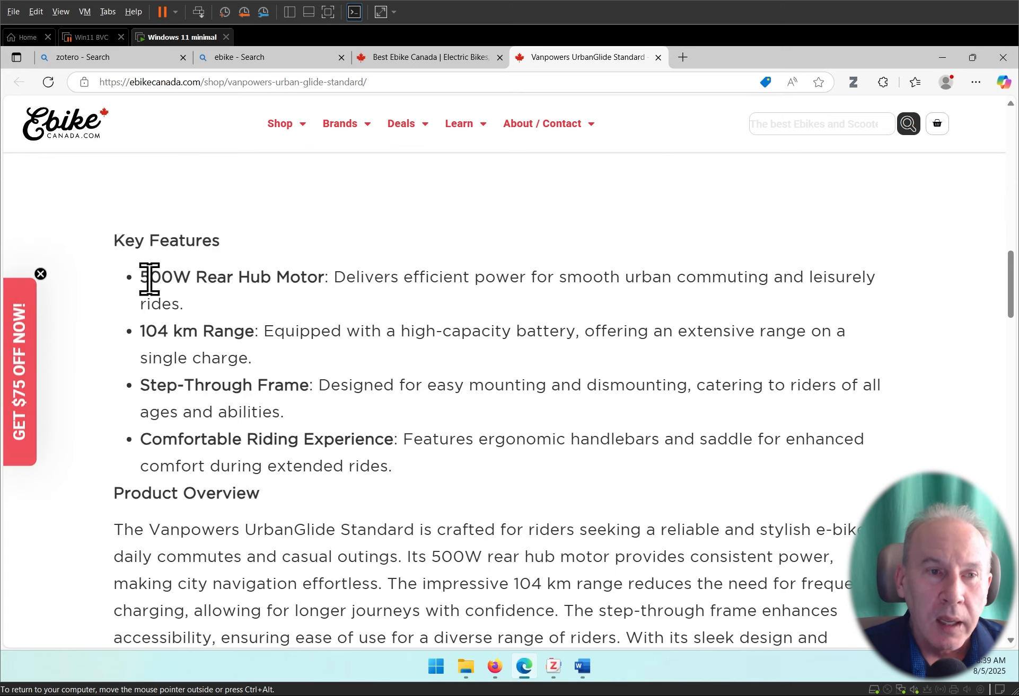
pyautogui.scroll(12, 308, 336)
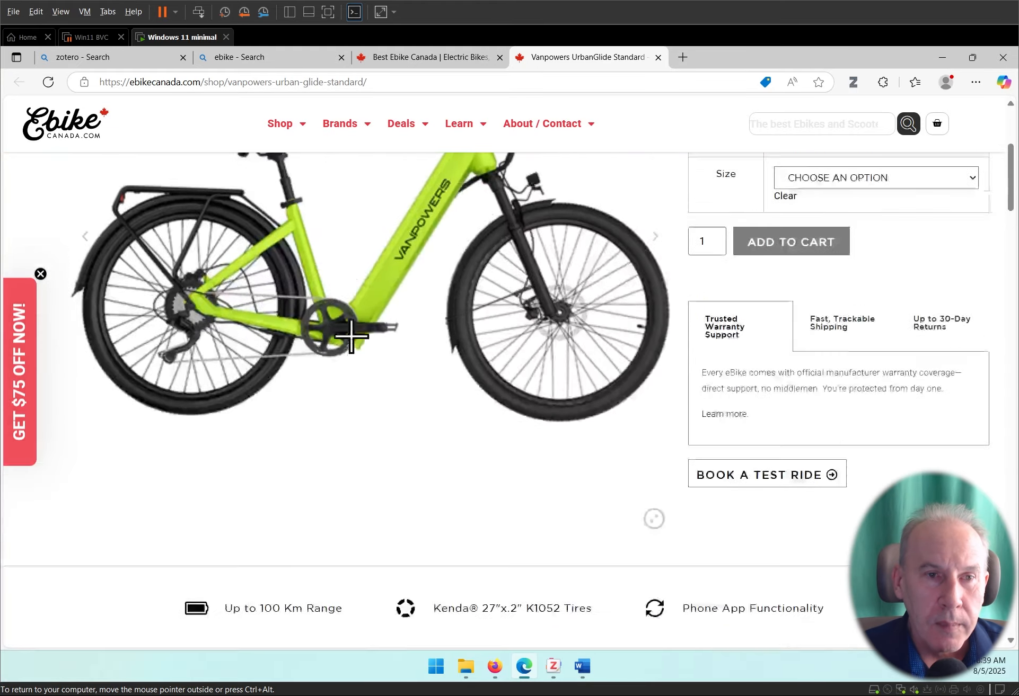
pyautogui.scroll(5, 351, 337)
pyautogui.moveTo(693, 247); pyautogui.dragTo(878, 250)
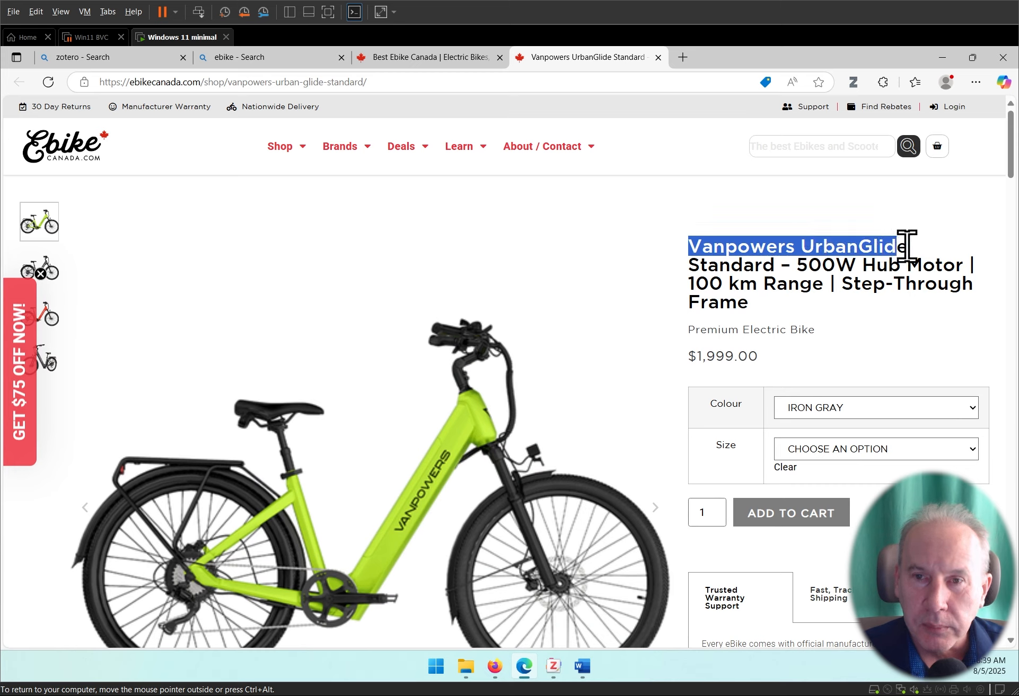
pyautogui.moveTo(909, 248); pyautogui.dragTo(906, 248)
pyautogui.hotkey('ctrl', 'c')
pyautogui.rightClick(901, 247)
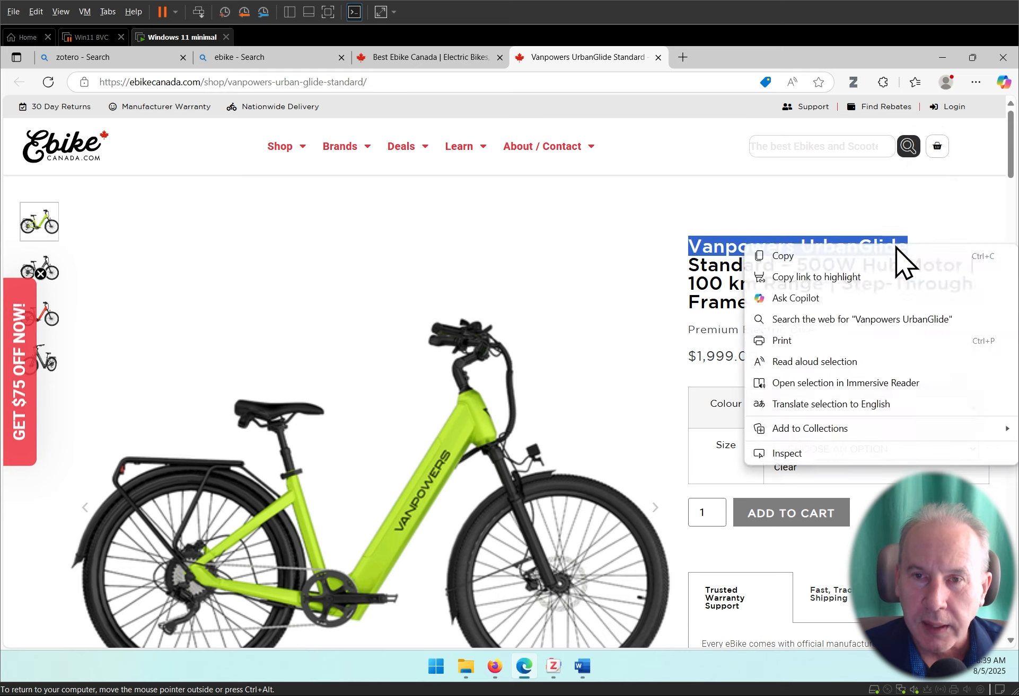
pyautogui.click(888, 256)
# Switch to the Word assignment and paste the bike name as text only under Part 1, followed by a colon.
pyautogui.click(583, 667)
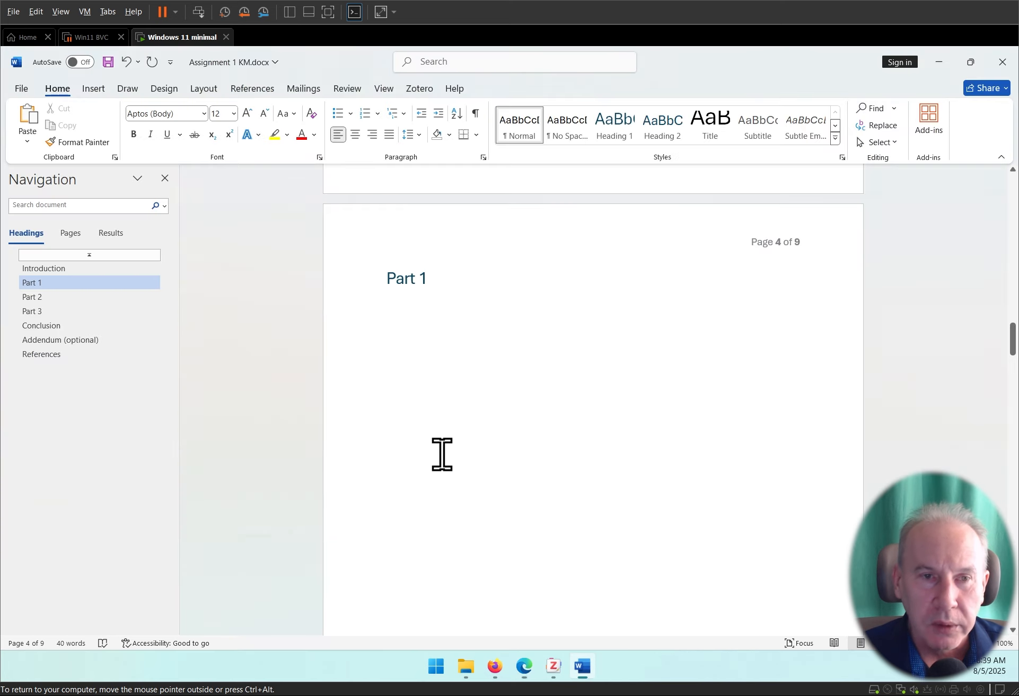
pyautogui.rightClick(415, 335)
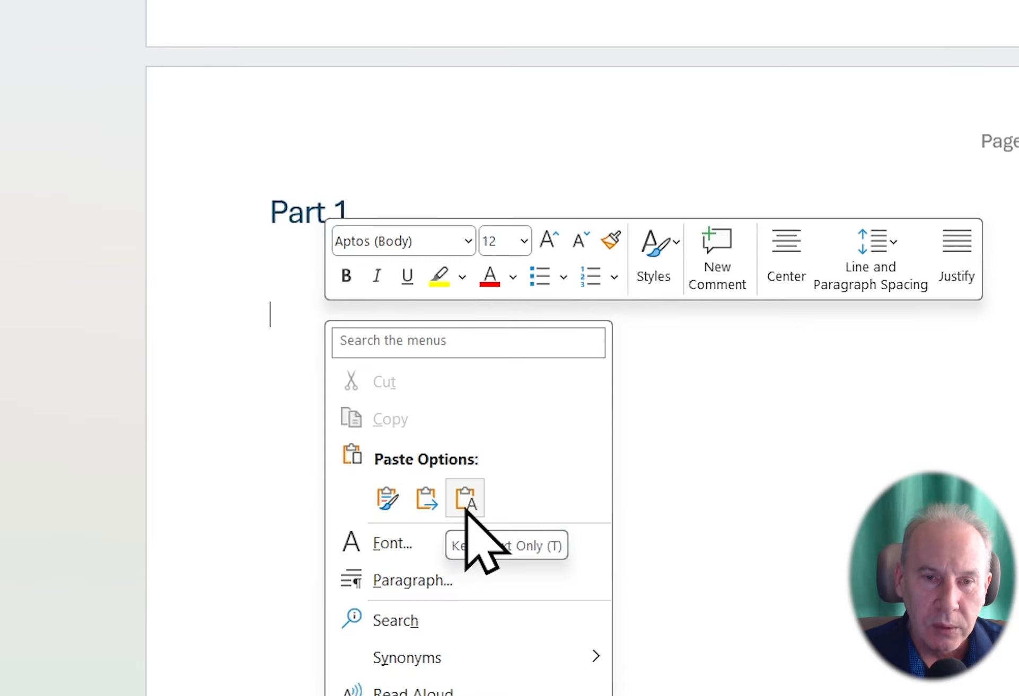
pyautogui.click(471, 503)
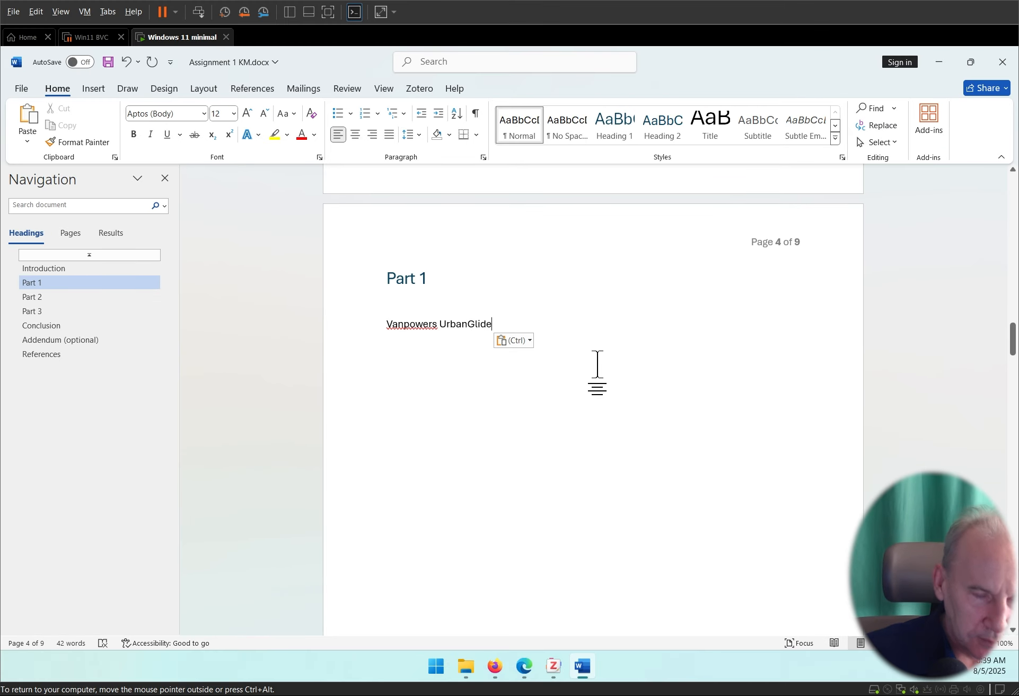
pyautogui.write('.')
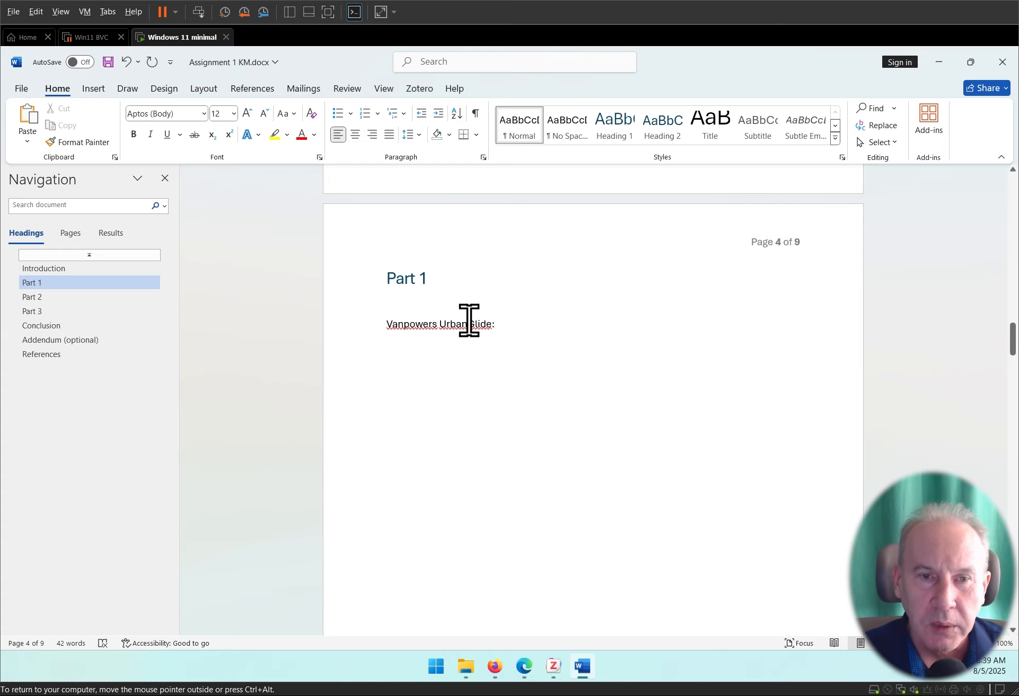
# Switch back to Edge and copy all four Key Features bullets from the product page.
pyautogui.click(525, 666)
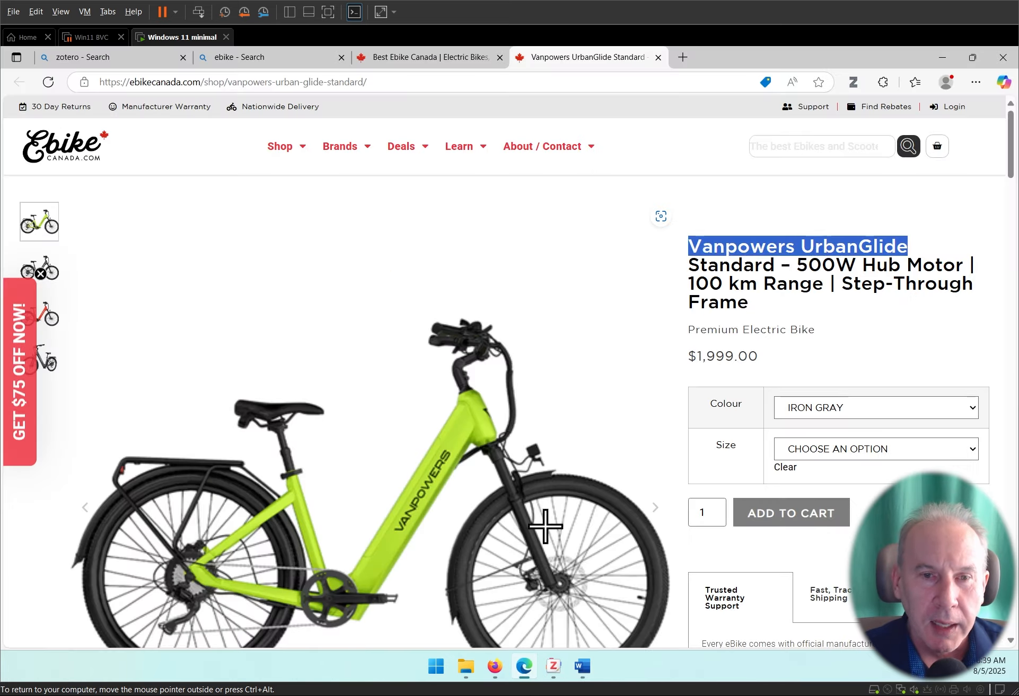
pyautogui.scroll(-10, 534, 514)
pyautogui.scroll(10, 534, 514)
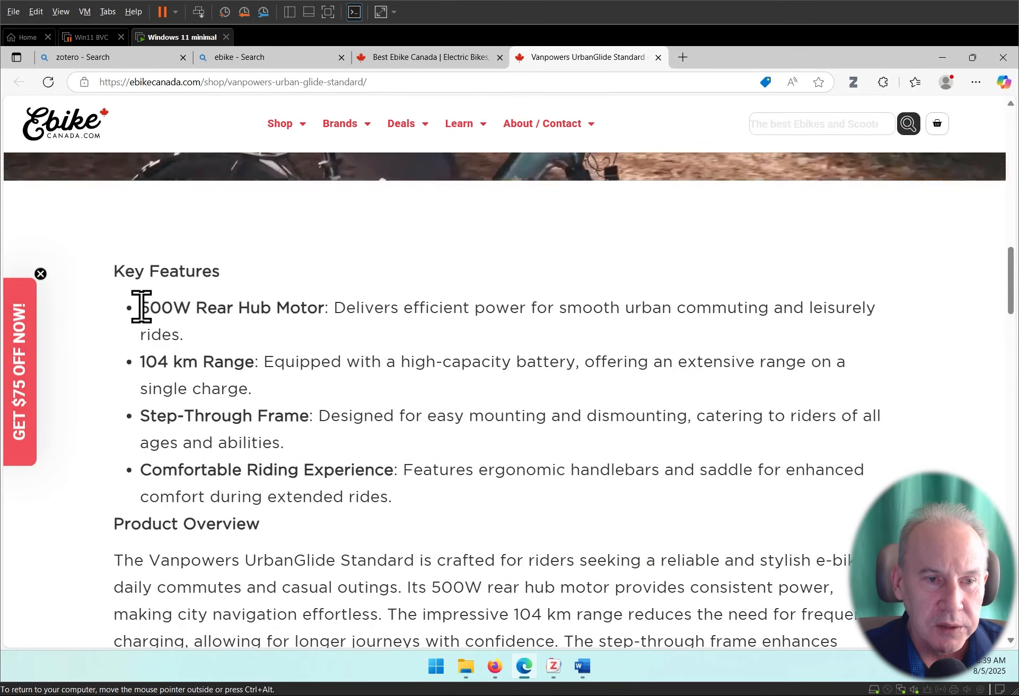
pyautogui.moveTo(141, 307); pyautogui.dragTo(409, 509)
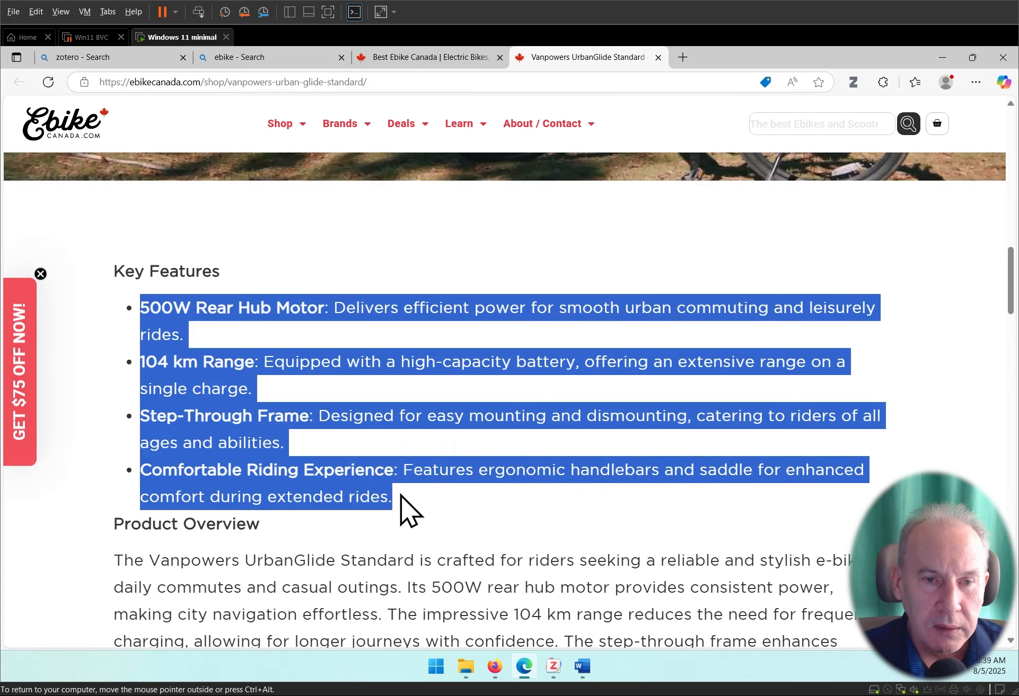
pyautogui.rightClick(472, 306)
pyautogui.click(542, 314)
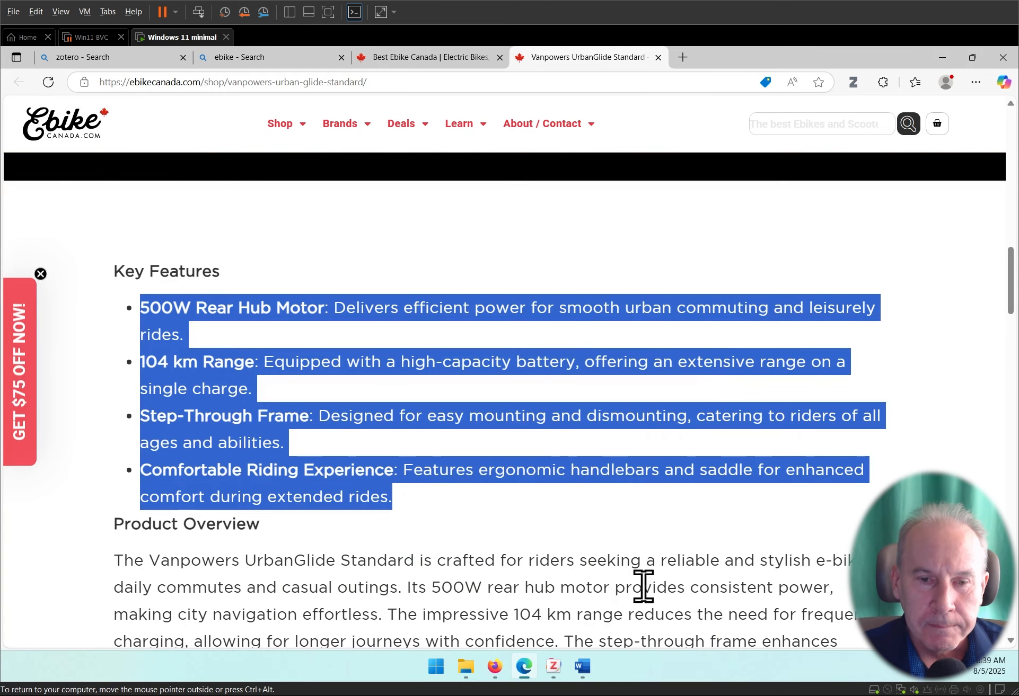
# Paste the key features into the Word document as text only, starting on a new line directly below "Vanpowers UrbanGlide:".
pyautogui.click(586, 667)
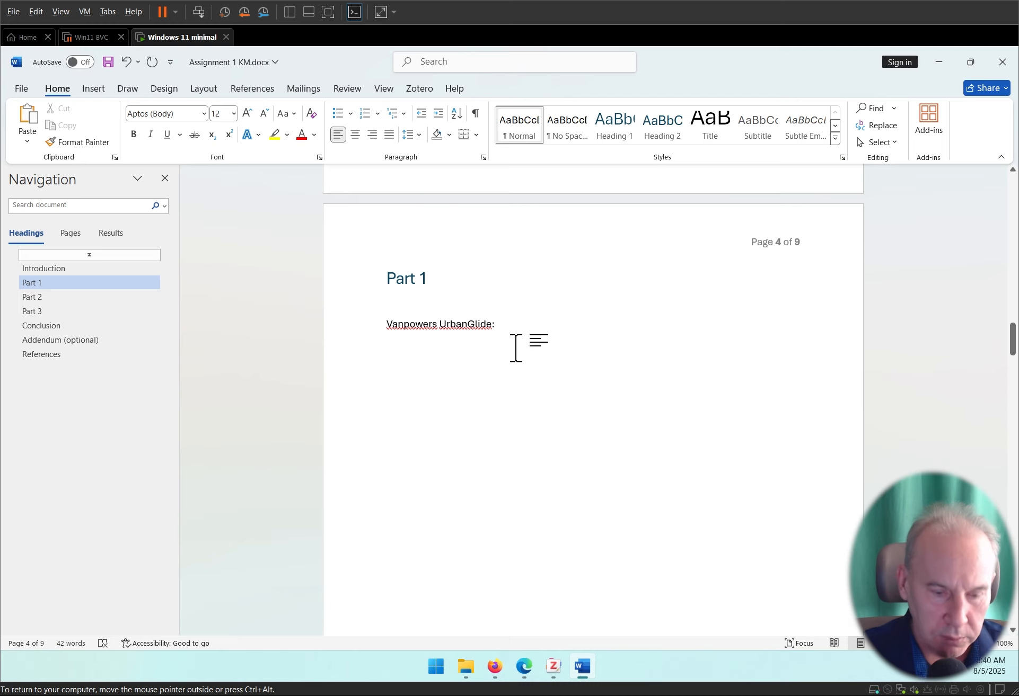
pyautogui.rightClick(455, 358)
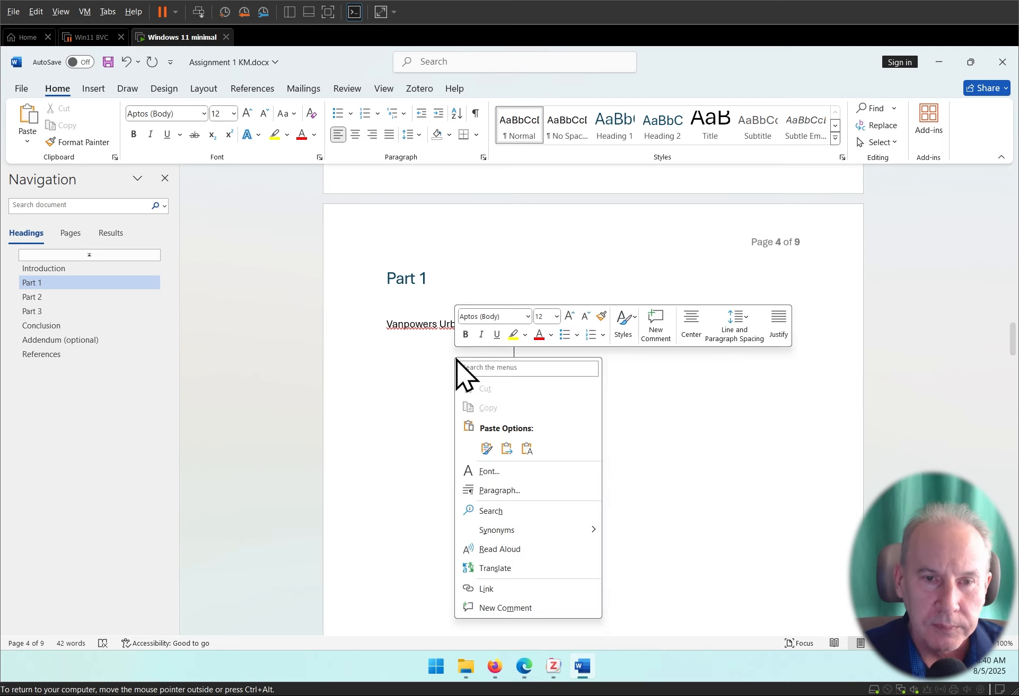
pyautogui.click(527, 448)
pyautogui.scroll(6, 580, 404)
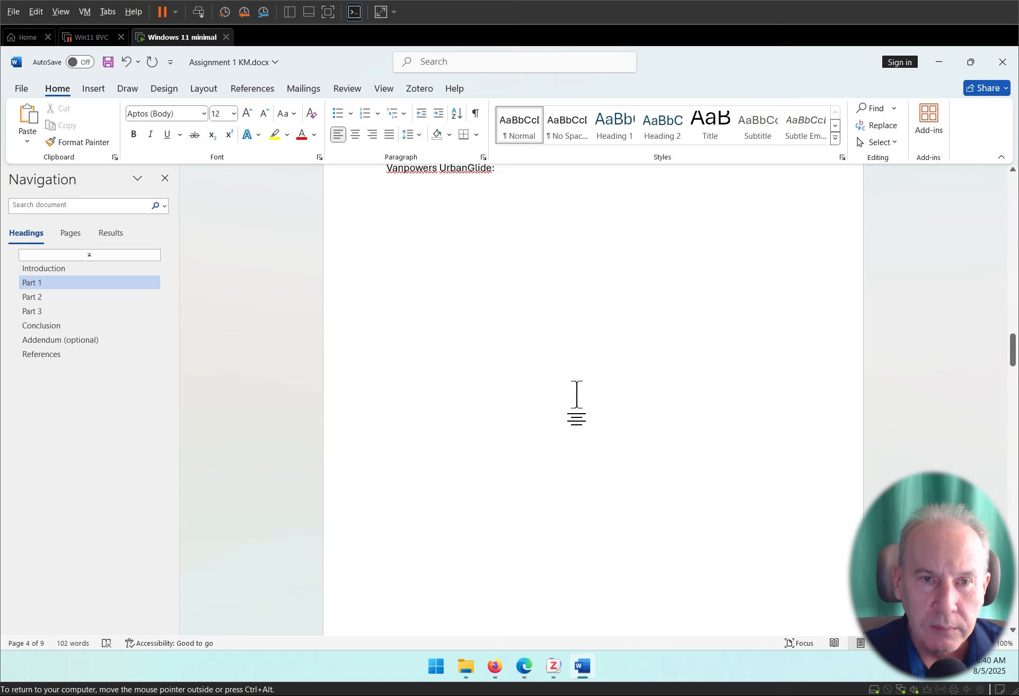
pyautogui.scroll(-3, 595, 474)
pyautogui.scroll(-10, 596, 474)
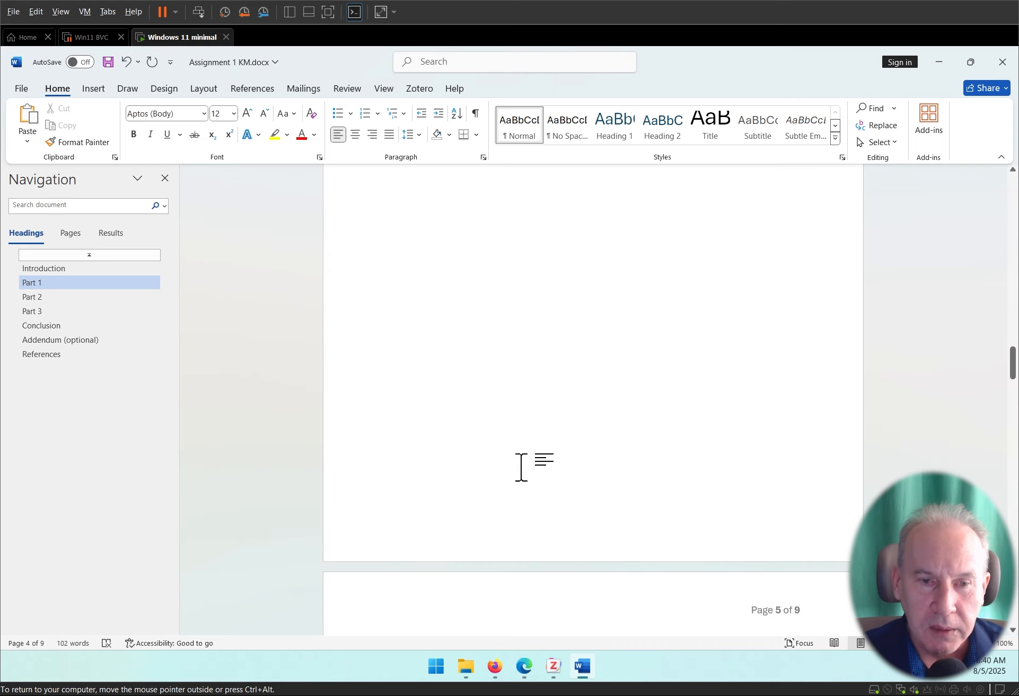
pyautogui.scroll(10, 542, 455)
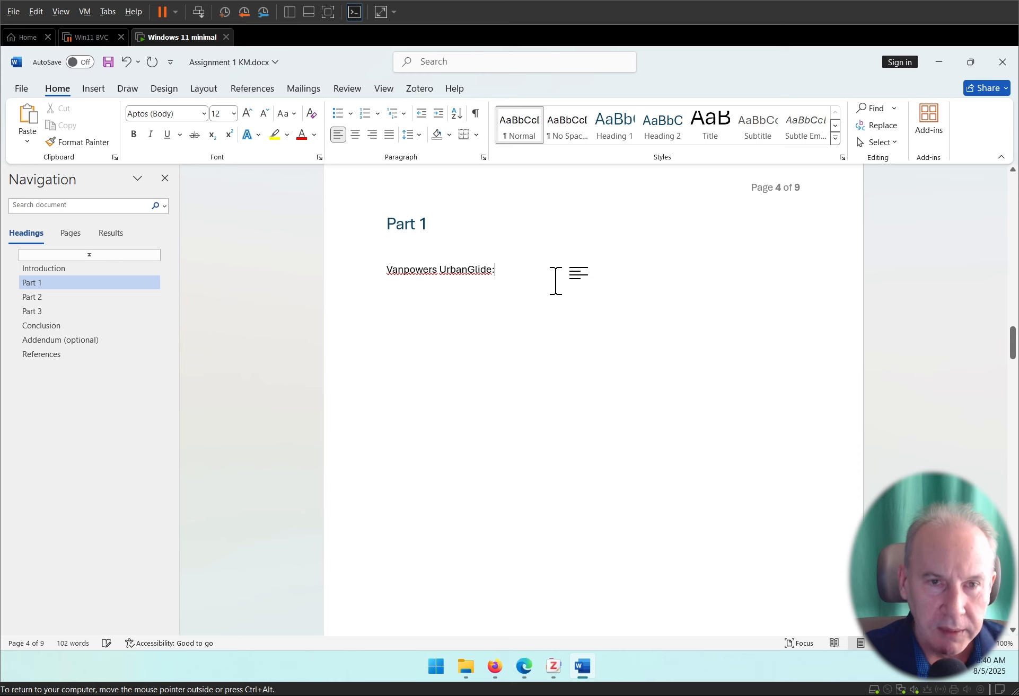
pyautogui.hotkey('ctrl', 'v')
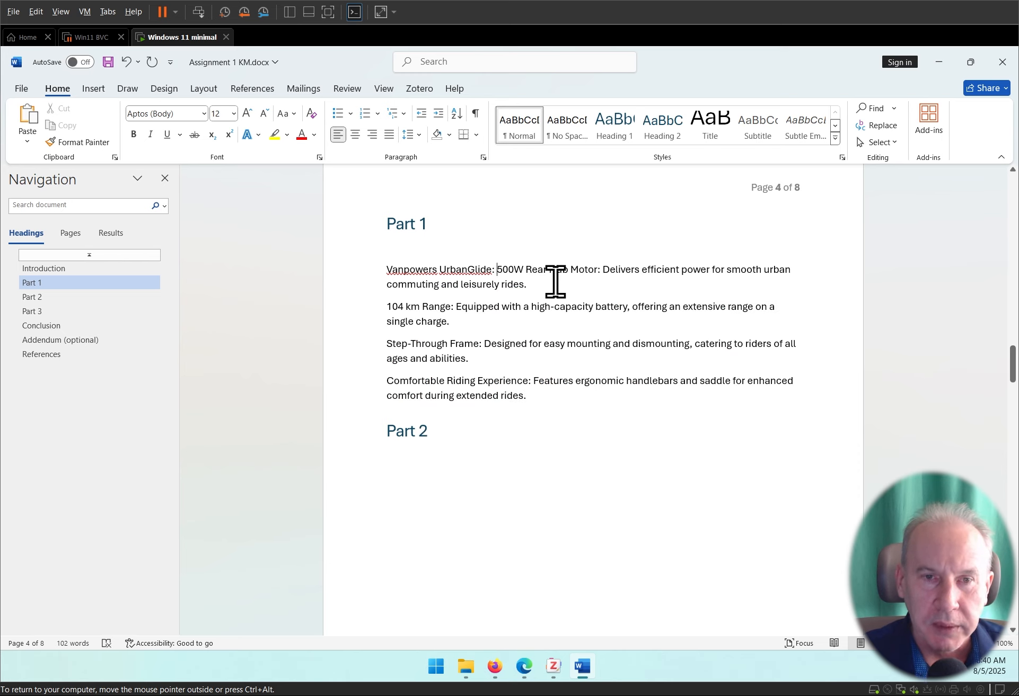
pyautogui.press('Return')
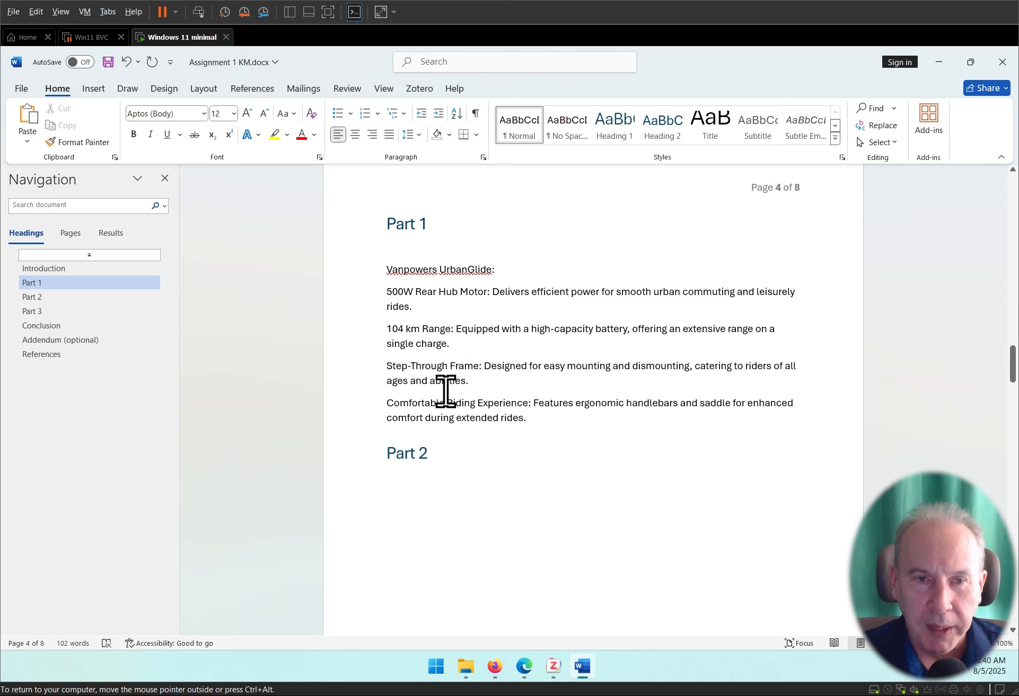
# Enclose the four pasted key-feature paragraphs in one pair of double quotation marks.
pyautogui.moveTo(380, 292); pyautogui.dragTo(643, 428)
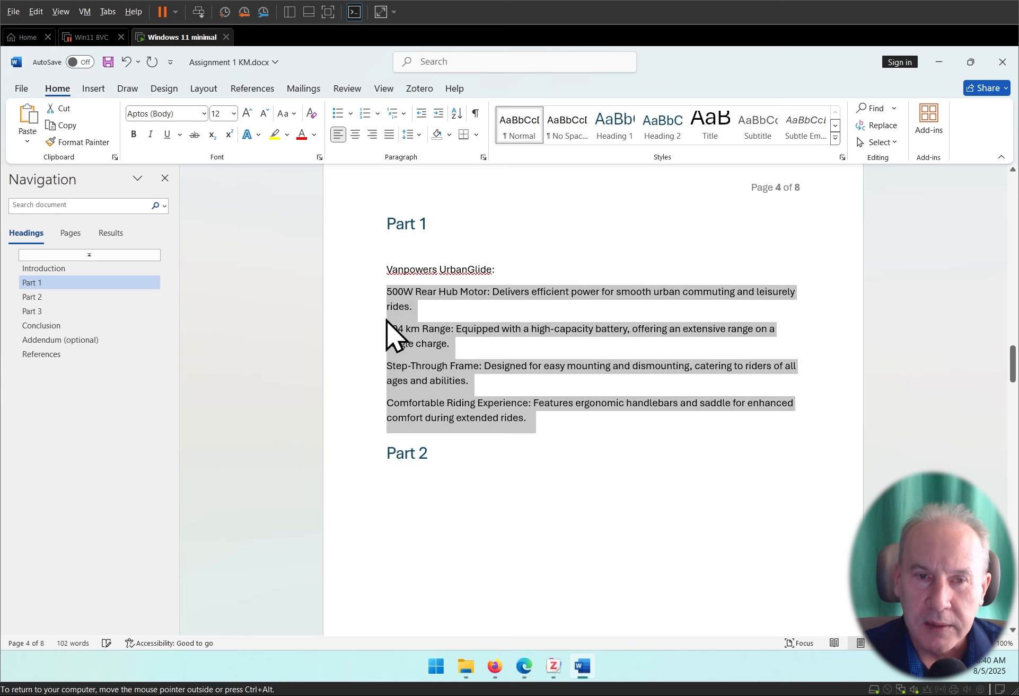
pyautogui.click(451, 317)
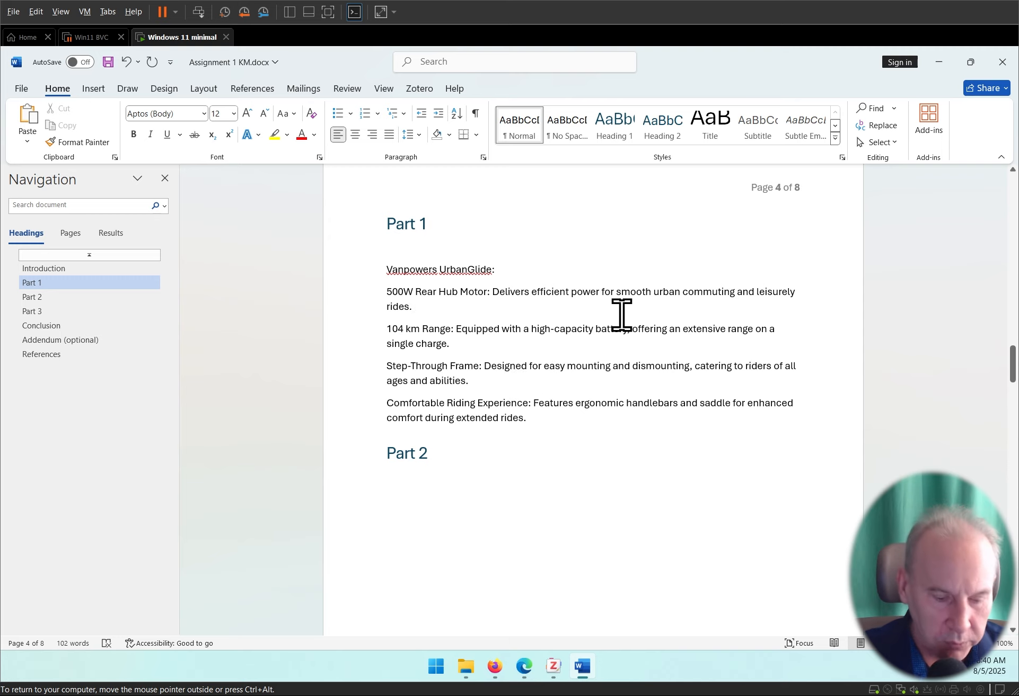
pyautogui.write('"')
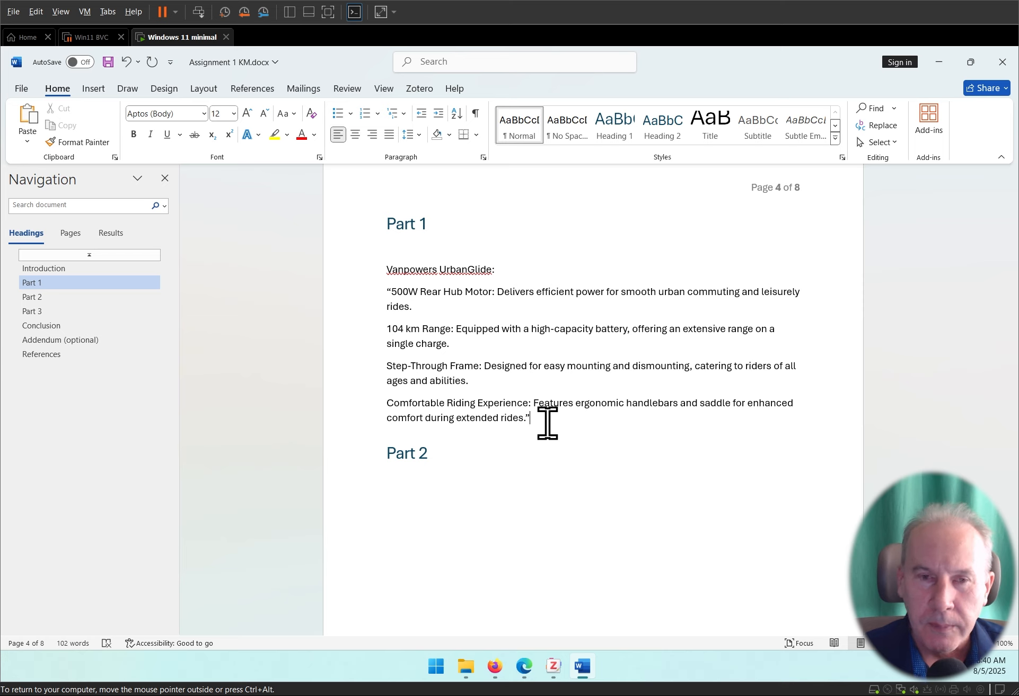
# Switch to Edge and save the Vanpowers UrbanGlide product page to My Library with the Zotero Connector.
pyautogui.moveTo(386, 297); pyautogui.dragTo(539, 430)
pyautogui.click(391, 291)
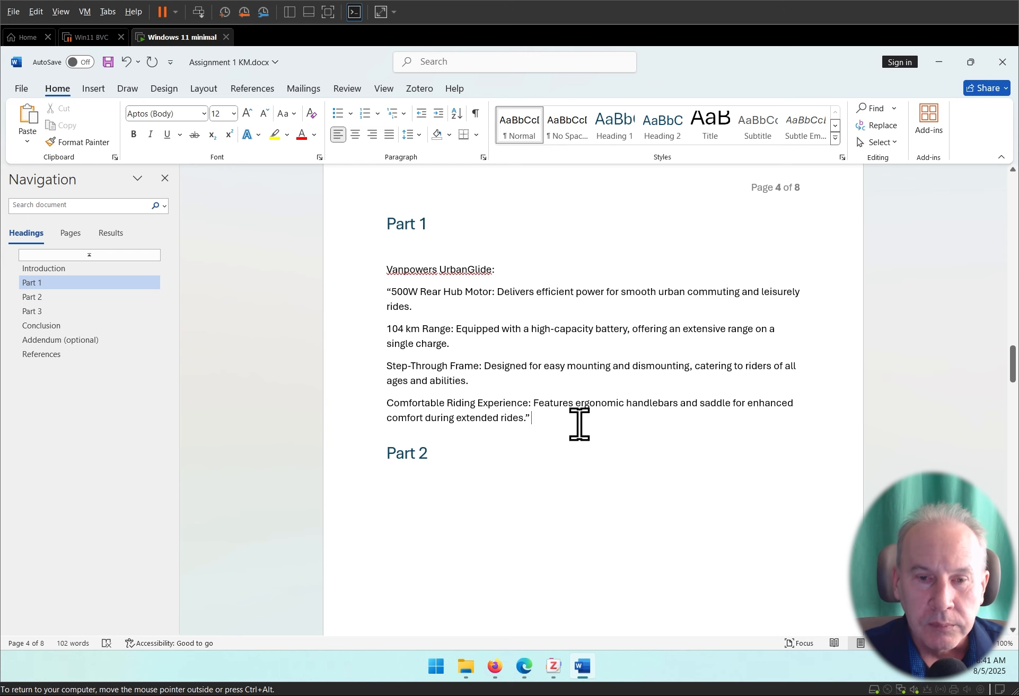
pyautogui.click(524, 668)
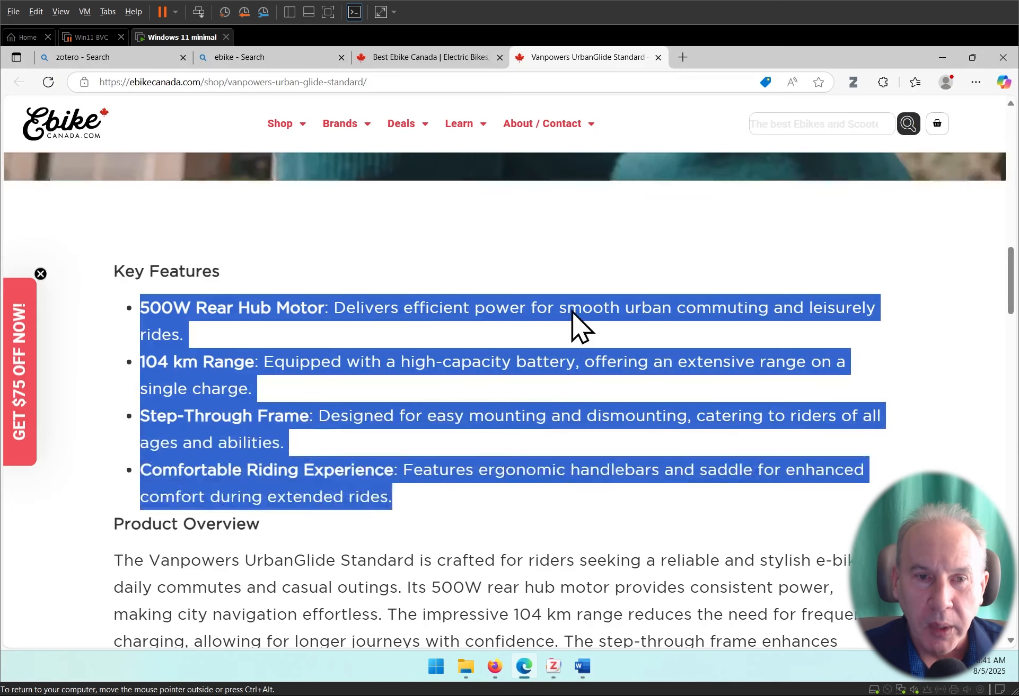
pyautogui.click(513, 496)
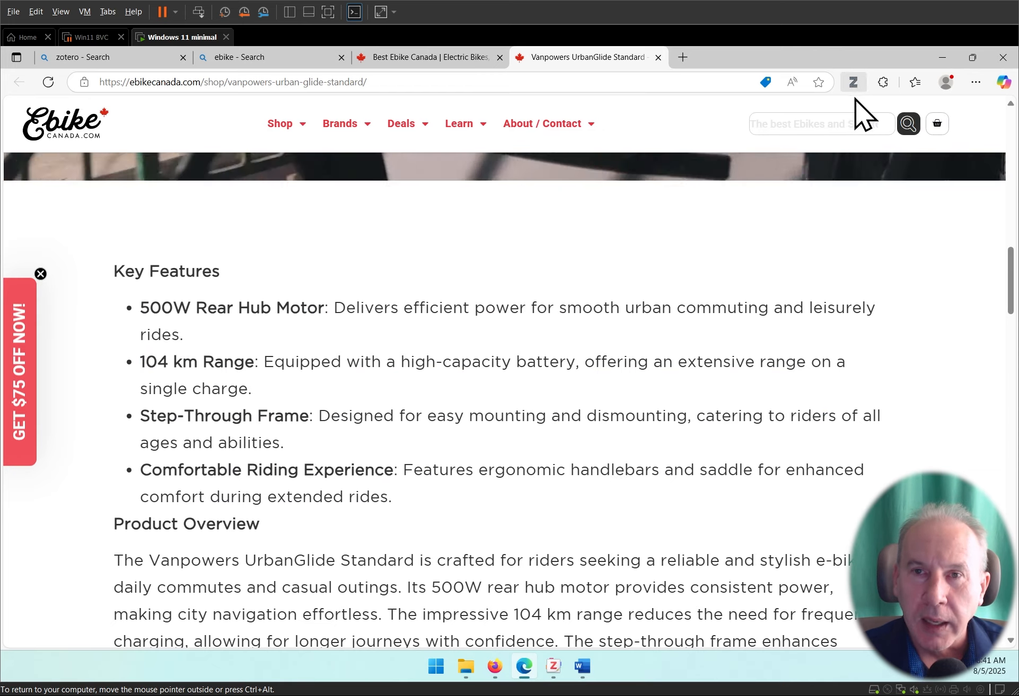
pyautogui.click(853, 81)
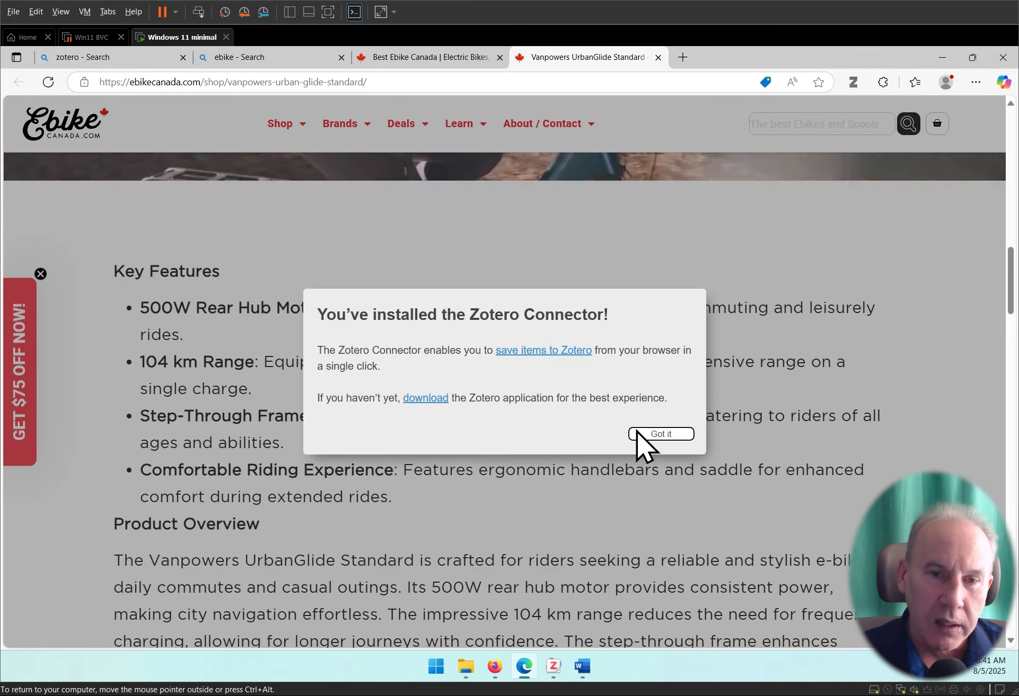
pyautogui.click(661, 434)
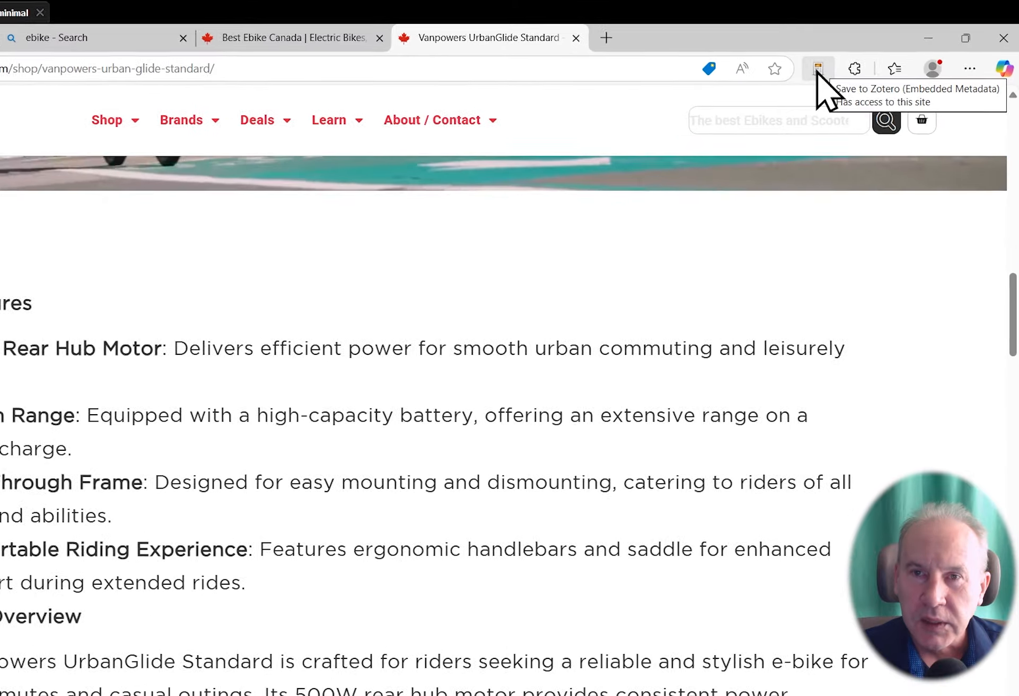
pyautogui.click(803, 63)
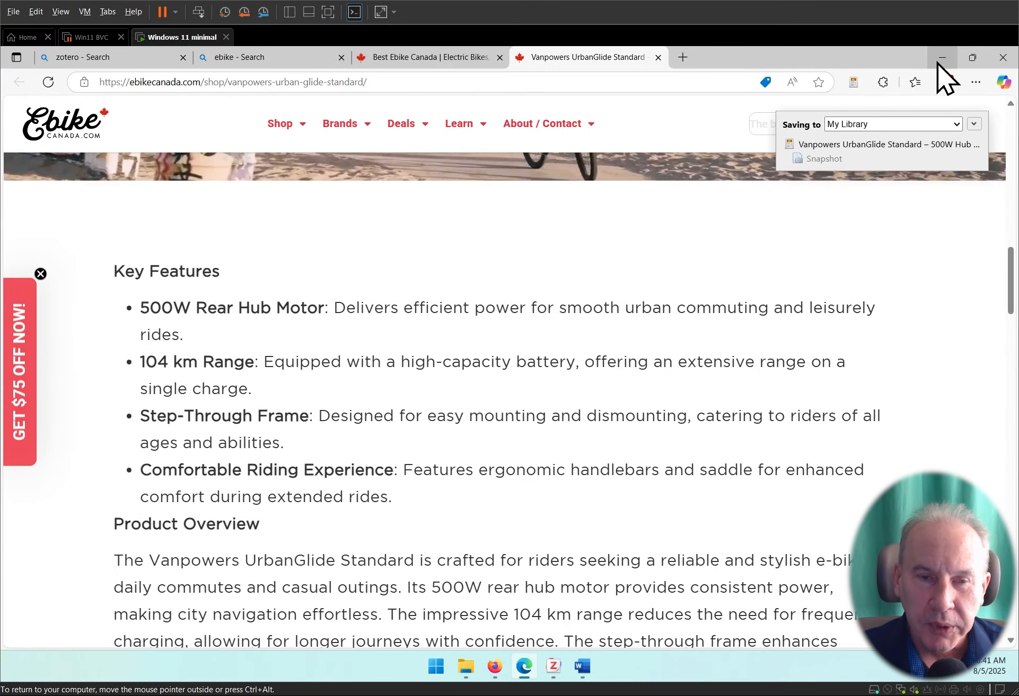
# Switch to Zotero, enlarge its window and review the details of the saved Vanpowers UrbanGlide Standard item, returning to Word.
pyautogui.click(937, 62)
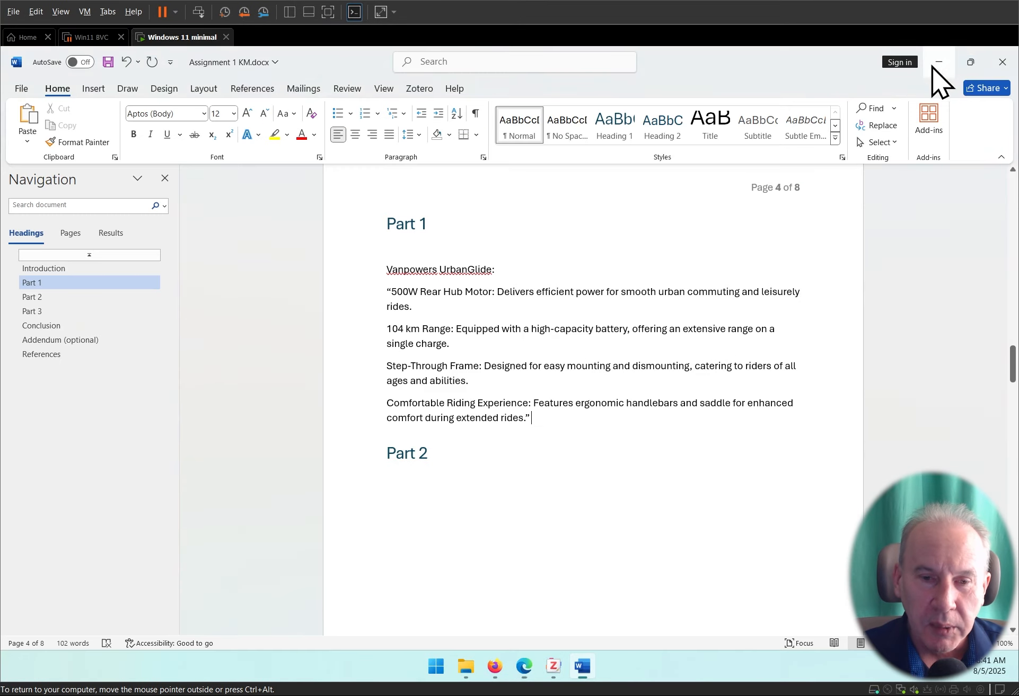
pyautogui.click(554, 666)
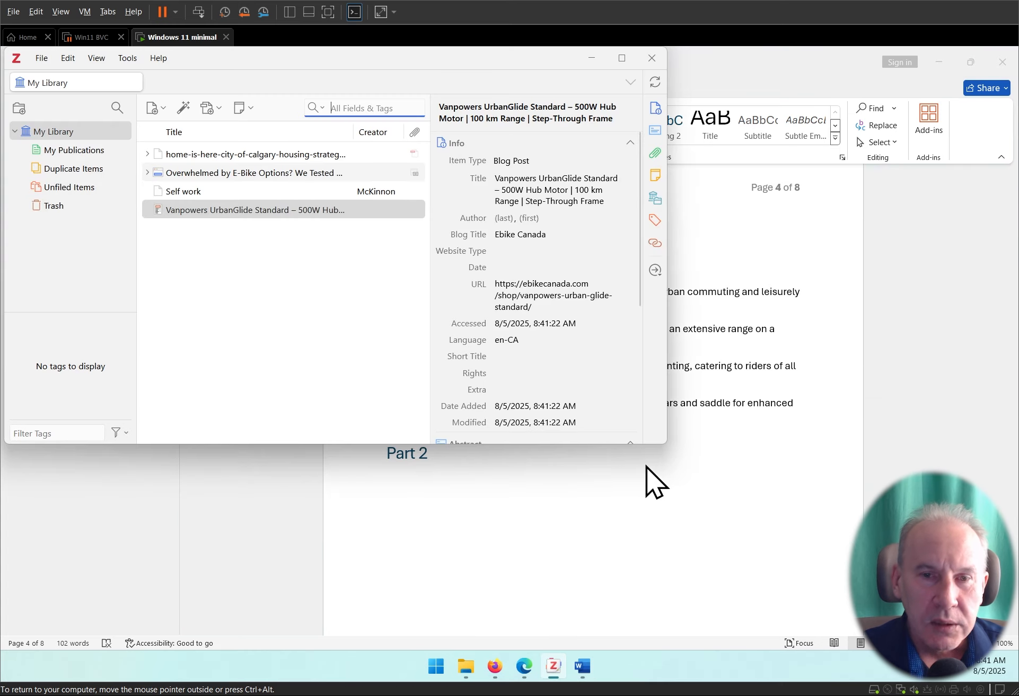
pyautogui.moveTo(661, 444); pyautogui.dragTo(846, 573)
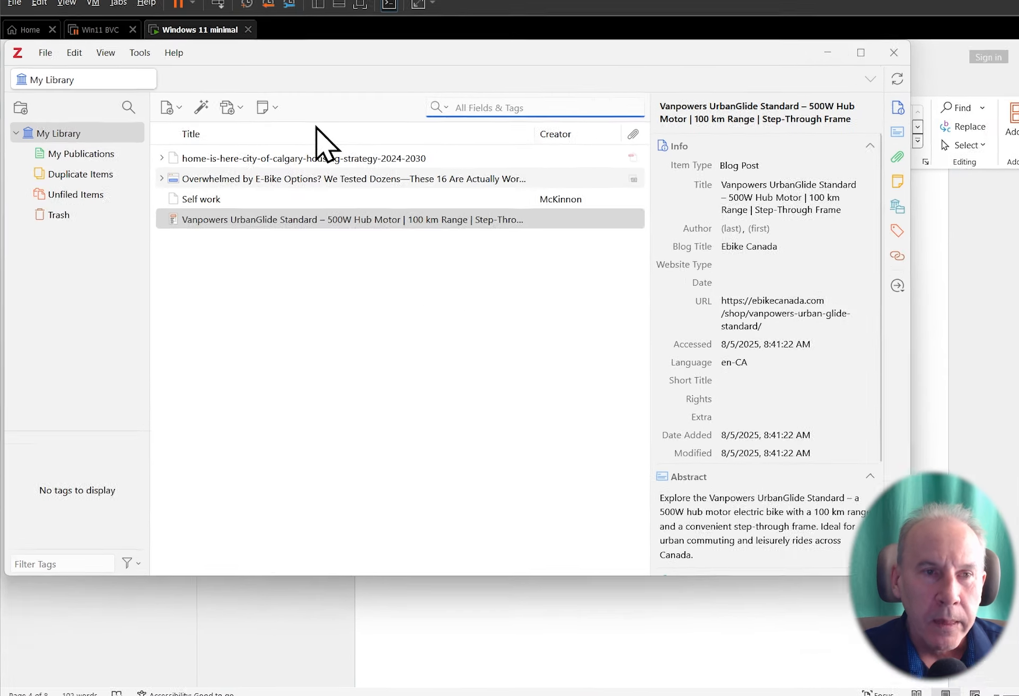
pyautogui.click(218, 222)
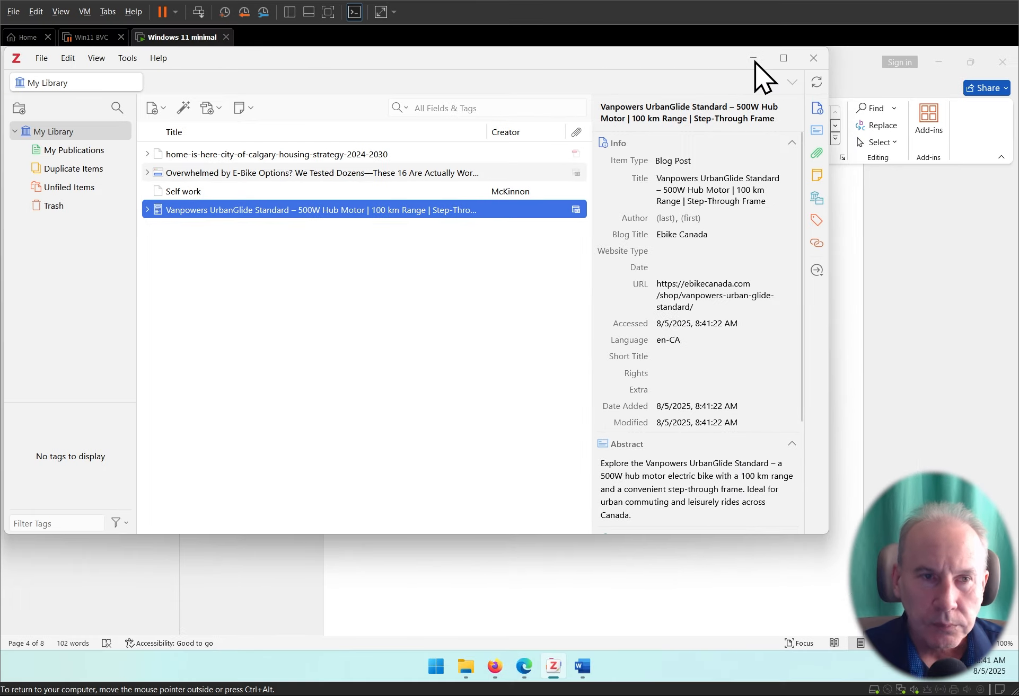
pyautogui.click(792, 61)
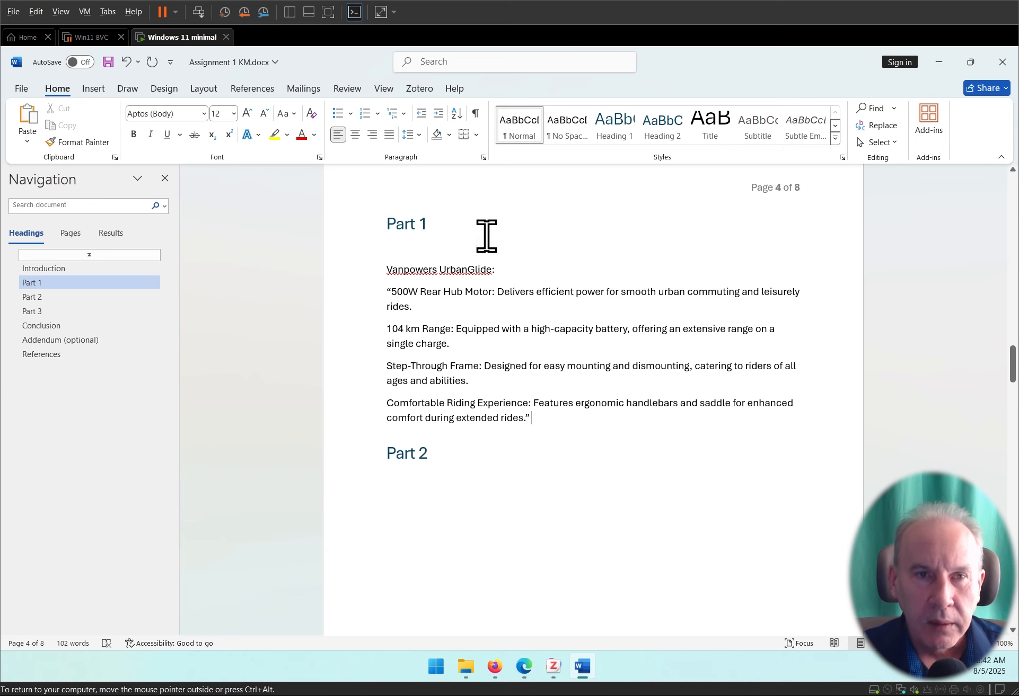
# Start a Zotero citation after the closing quotation mark and set the citation style to American Psychological Association (APA) 7th edition.
pyautogui.click(421, 89)
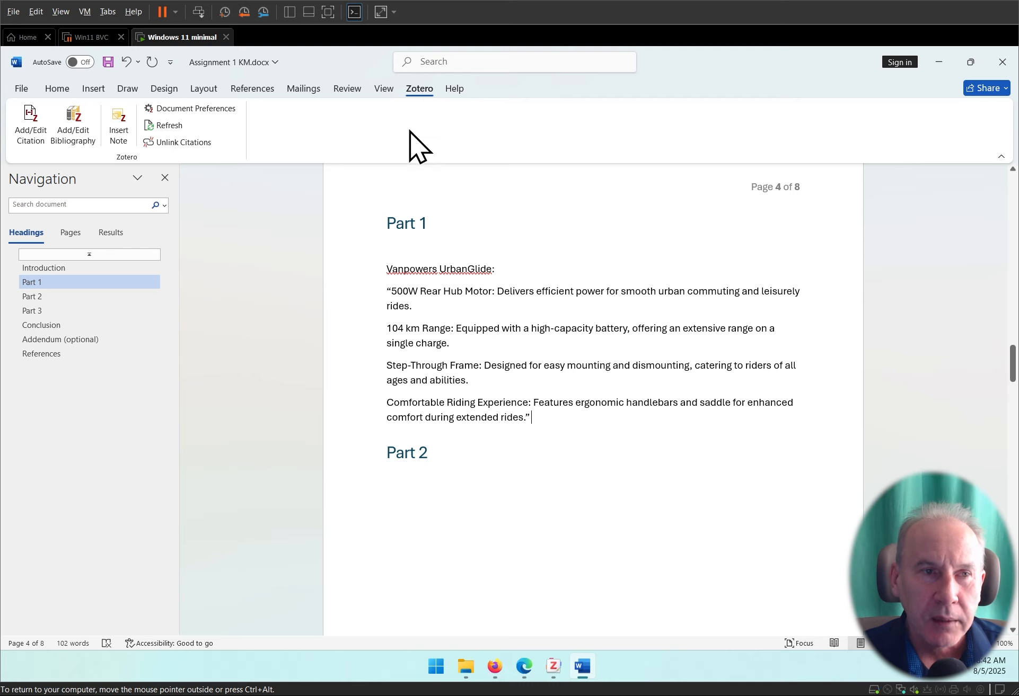
pyautogui.click(33, 118)
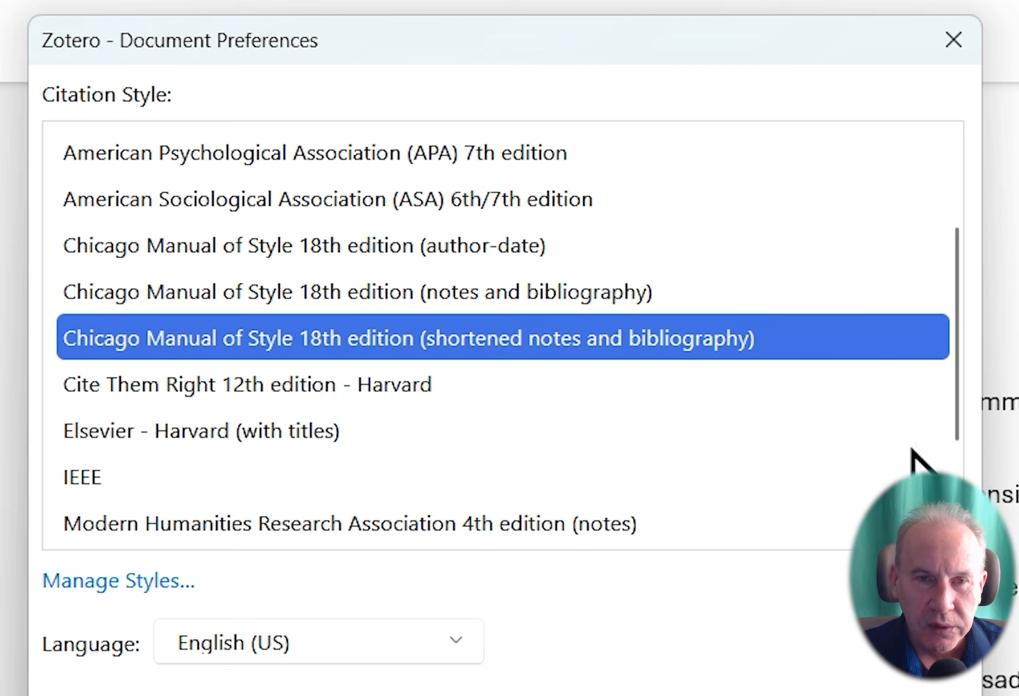
pyautogui.scroll(1, 636, 437)
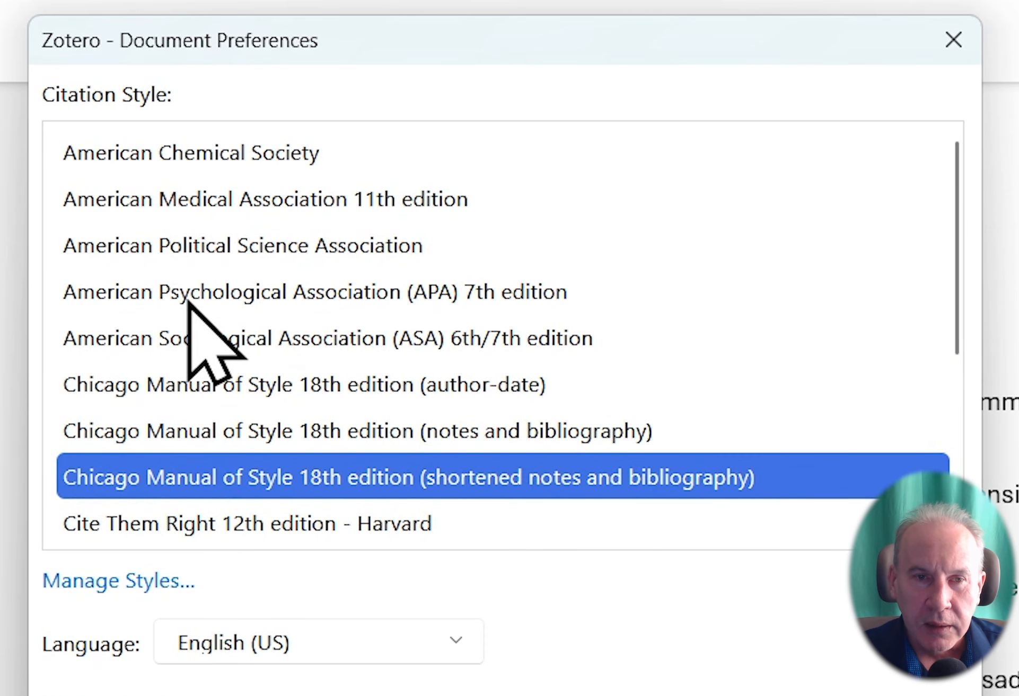
pyautogui.click(108, 292)
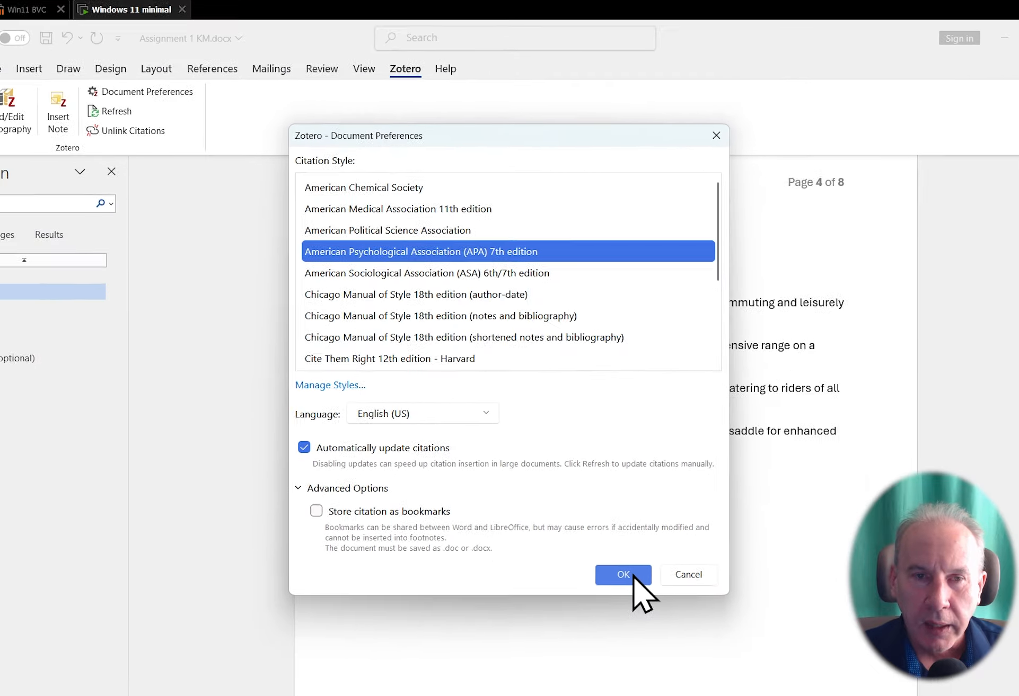
pyautogui.click(662, 665)
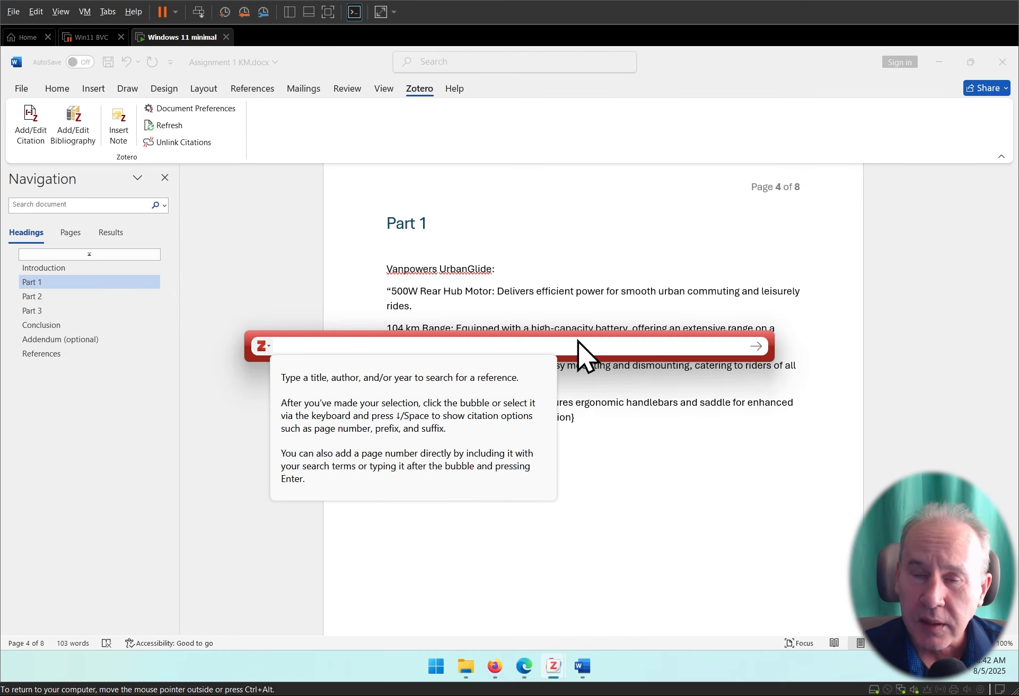
# Try to cite the item found by searching for "vanpower", and delete the leftover {Citation} placeholder after the quotation.
pyautogui.click(394, 345)
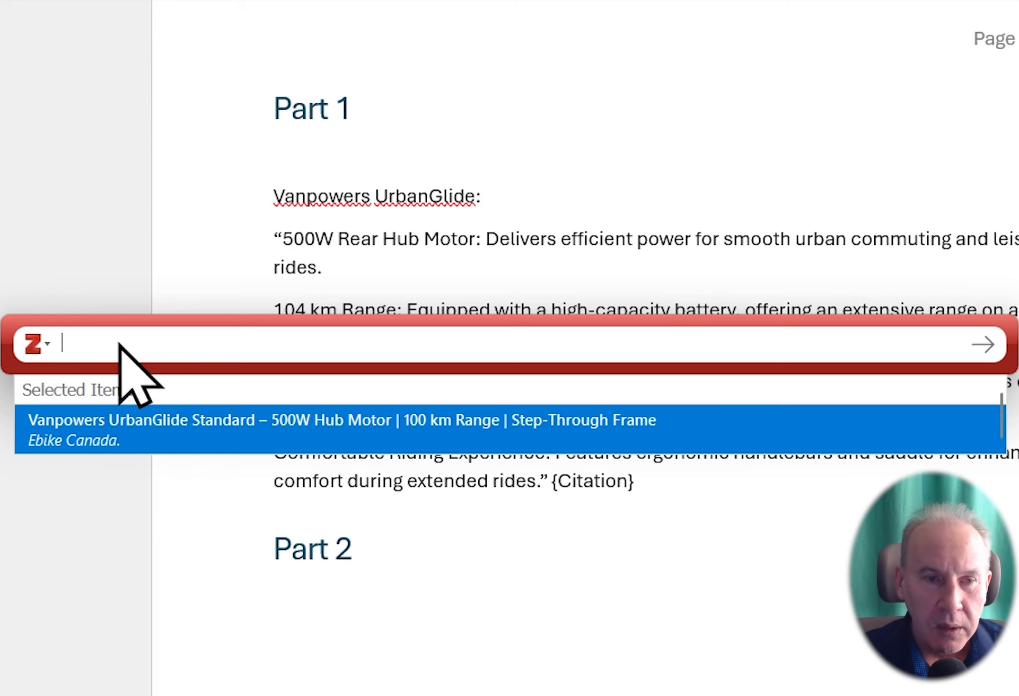
pyautogui.write('vanp')
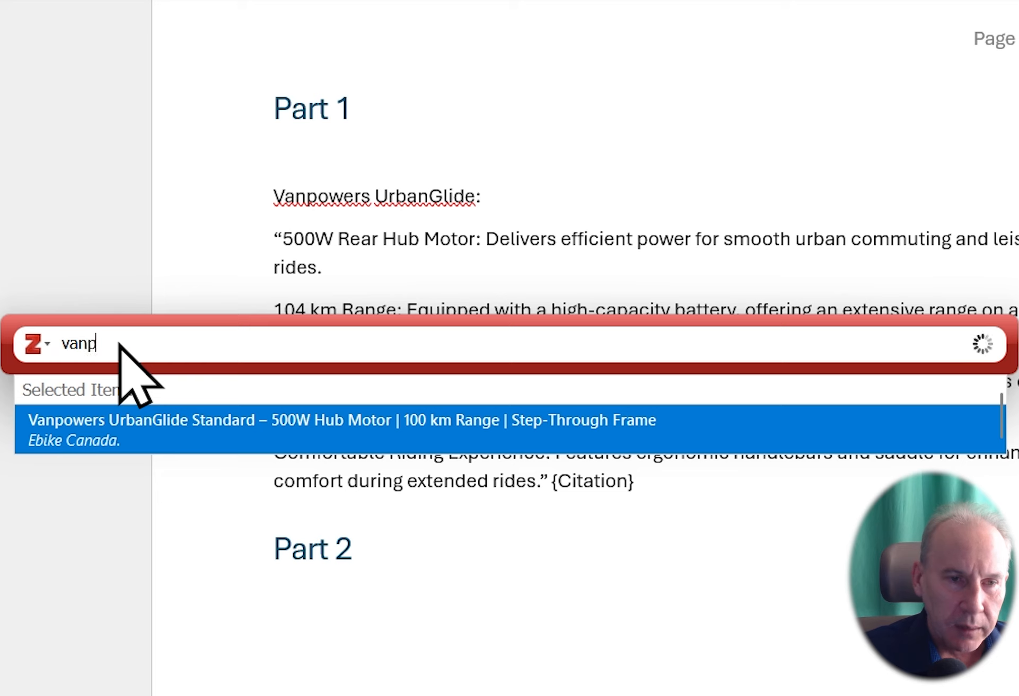
pyautogui.write('ower')
pyautogui.press('Return')
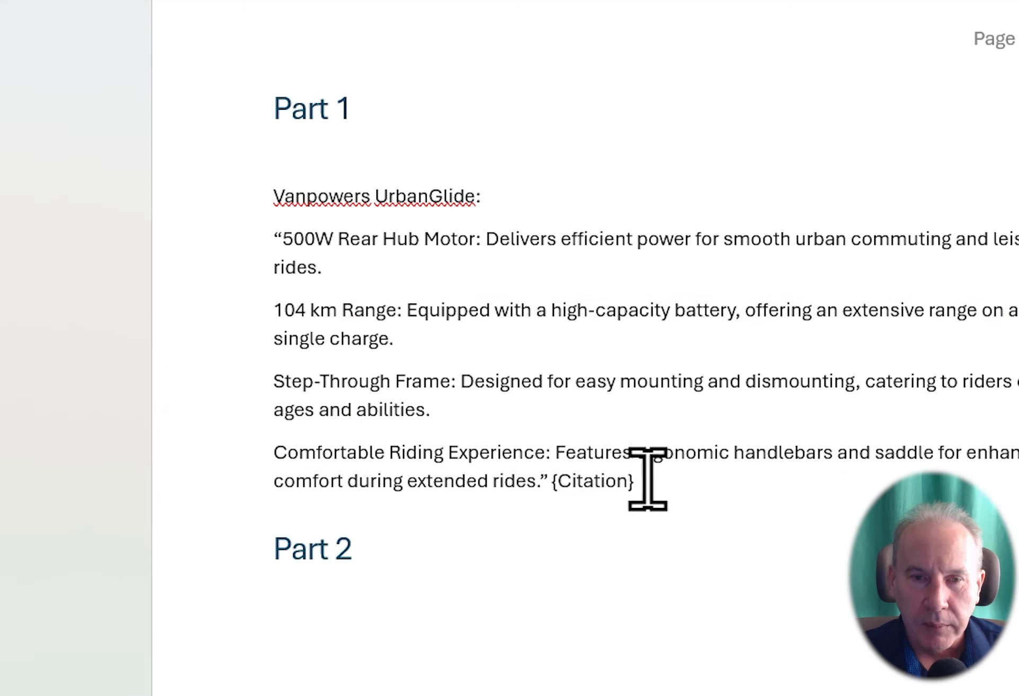
pyautogui.press('BackSpace')
pyautogui.press('BackSpace')
pyautogui.press('BackSpace')
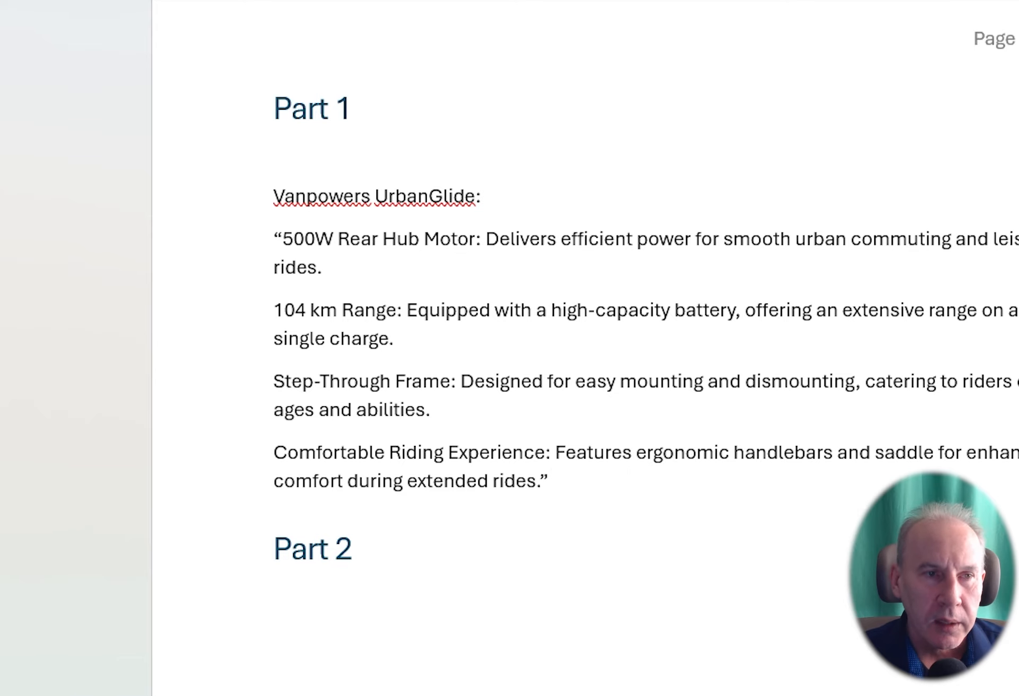
# Insert a Zotero citation for the Vanpowers UrbanGlide Standard item after the quotation, searching for "vanpower".
pyautogui.hotkey('ctrl', 'alt', 'c')
pyautogui.write('vanpower')
pyautogui.click(276, 441)
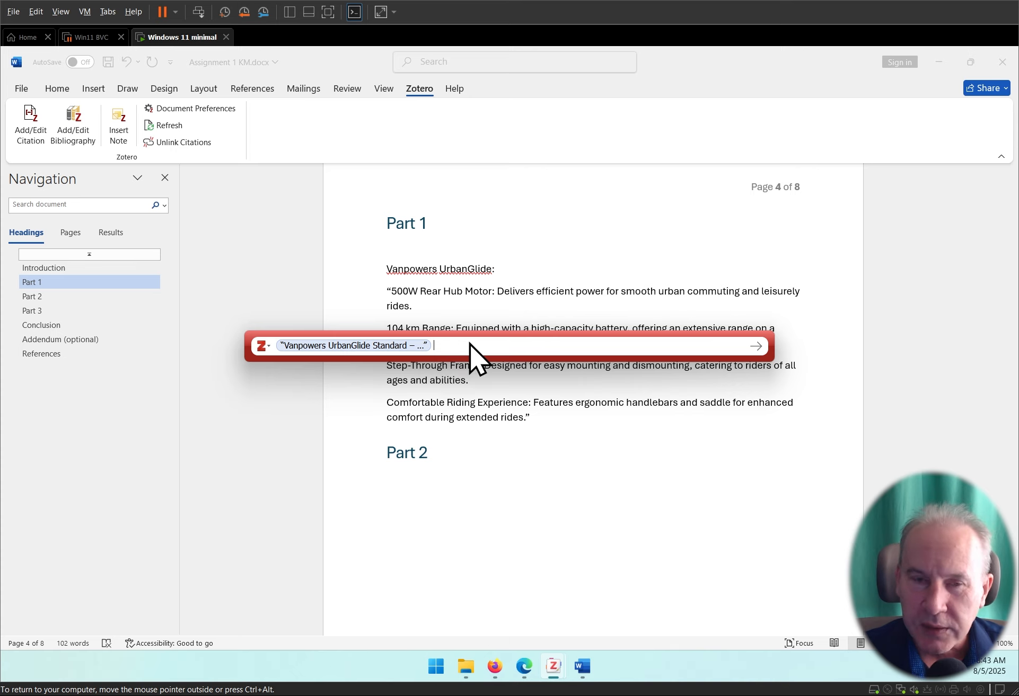
pyautogui.press('Return')
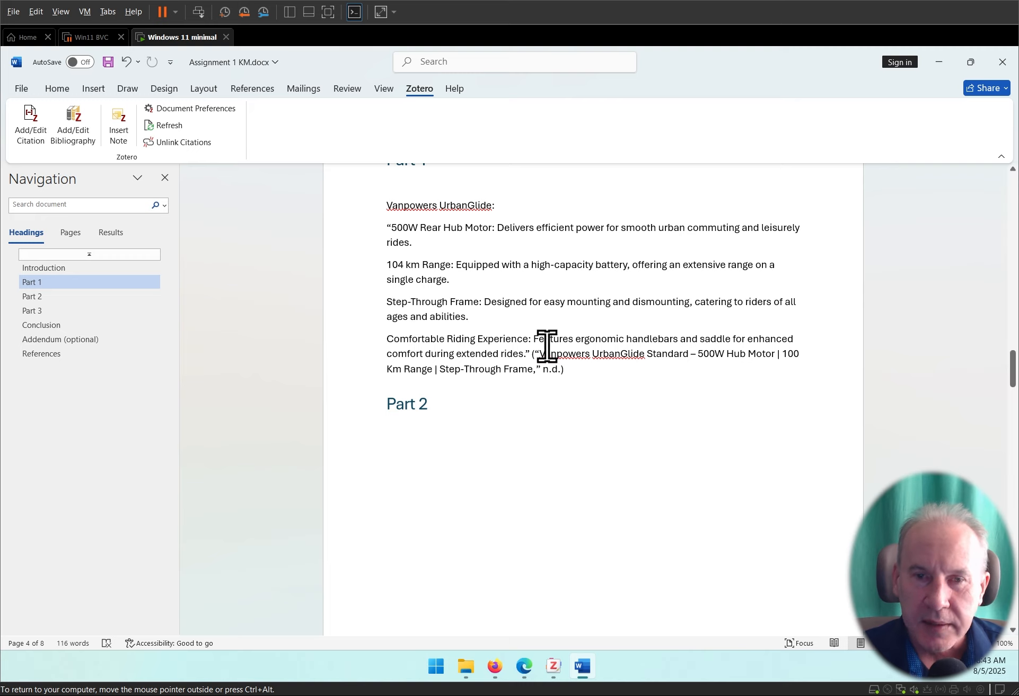
# Check the in-text citation's date part and add a period after its closing parenthesis.
pyautogui.moveTo(541, 373); pyautogui.dragTo(559, 372)
pyautogui.click(591, 400)
pyautogui.click(586, 371)
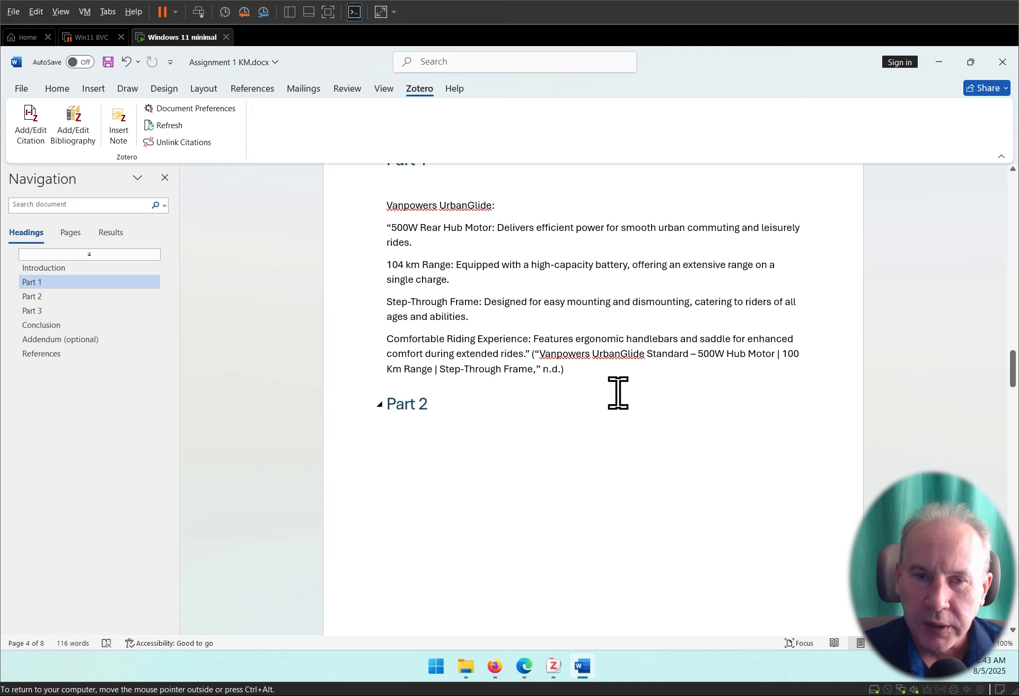
pyautogui.click(531, 355)
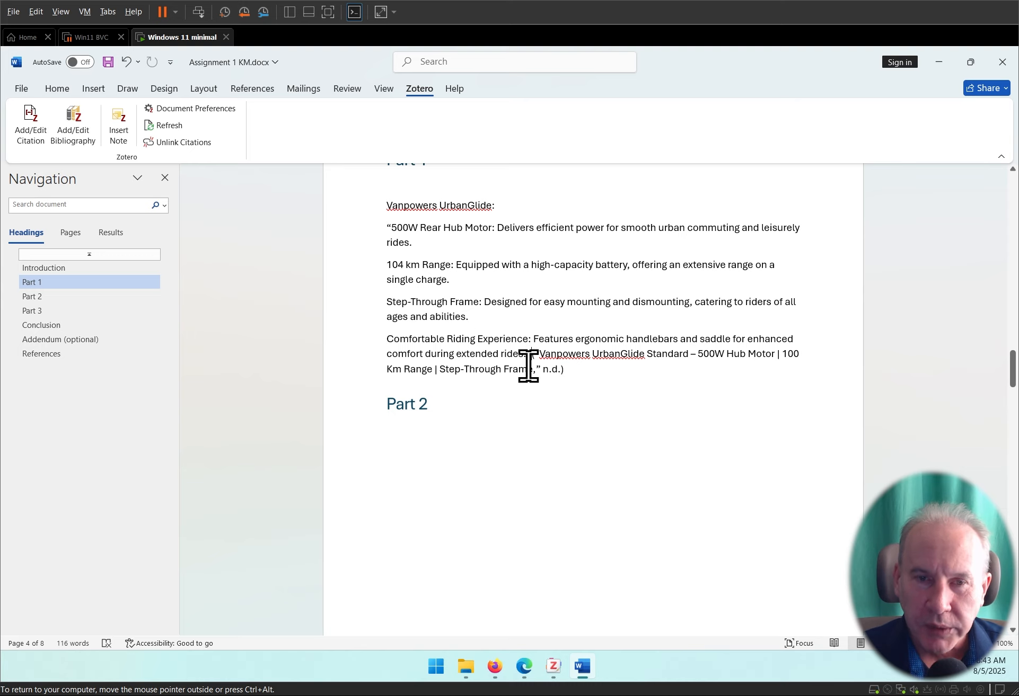
pyautogui.click(578, 379)
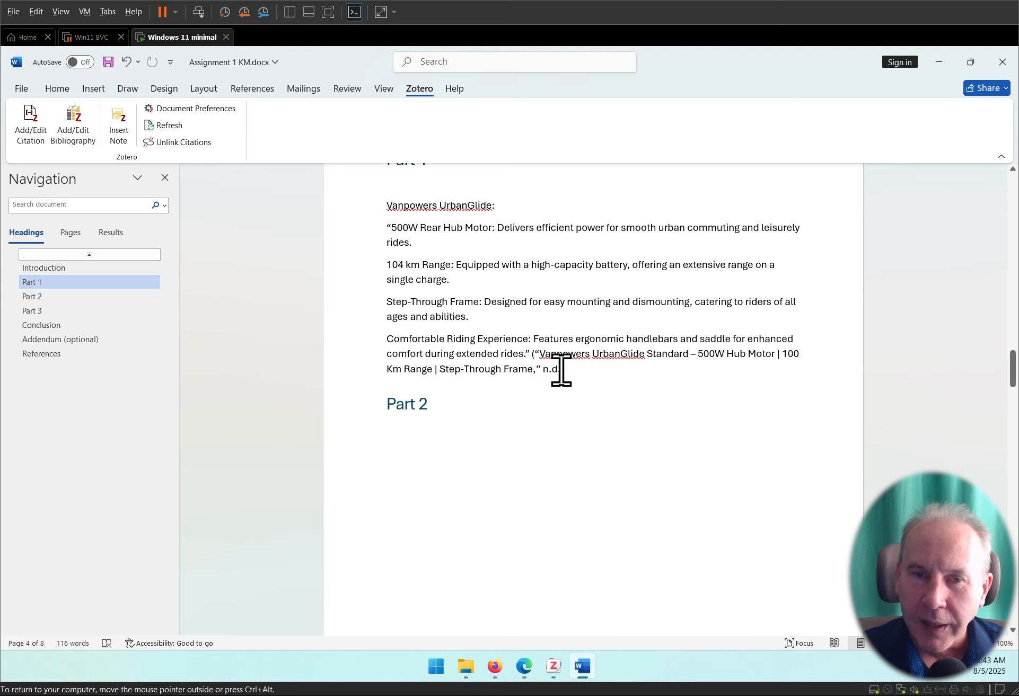
pyautogui.write('.).')
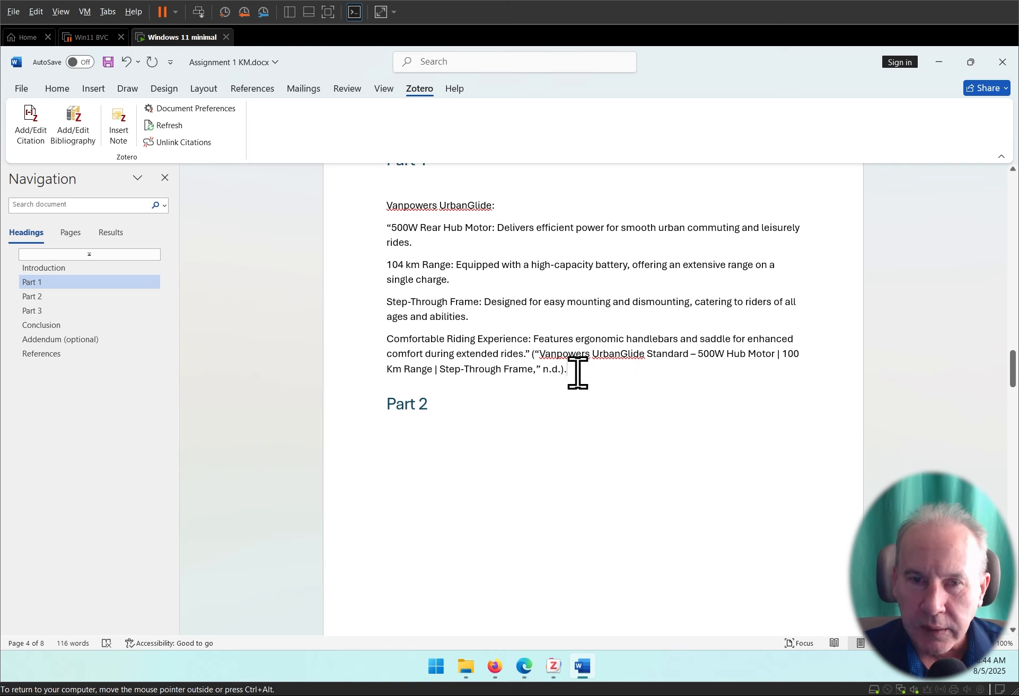
# Add two empty paragraphs between the cited quotation and the Part 2 heading.
pyautogui.moveTo(532, 355); pyautogui.dragTo(391, 228)
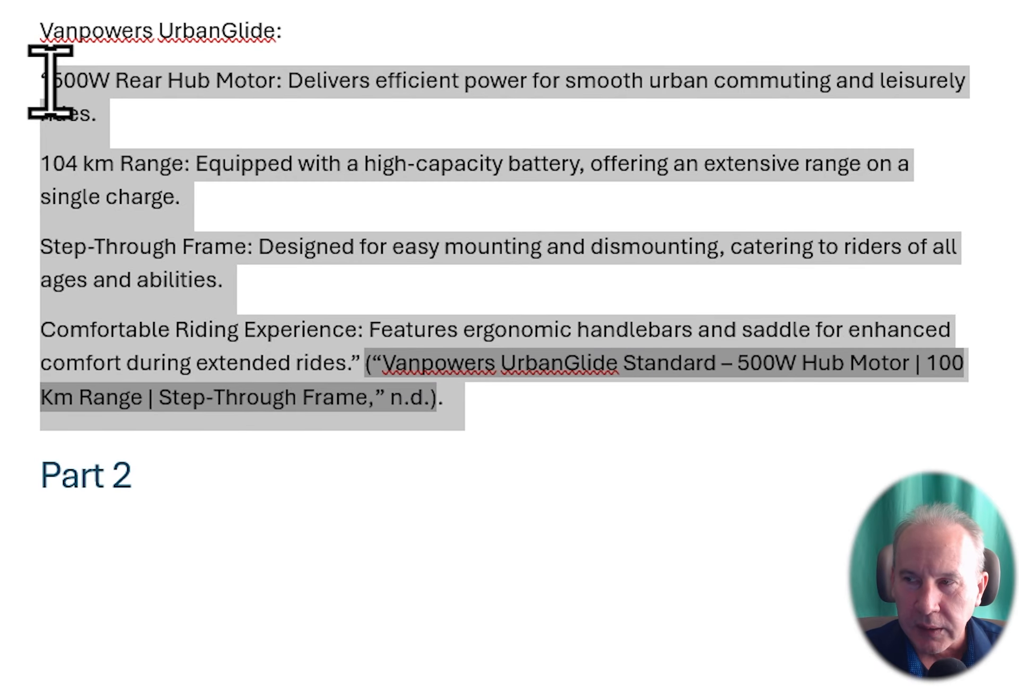
pyautogui.click(577, 395)
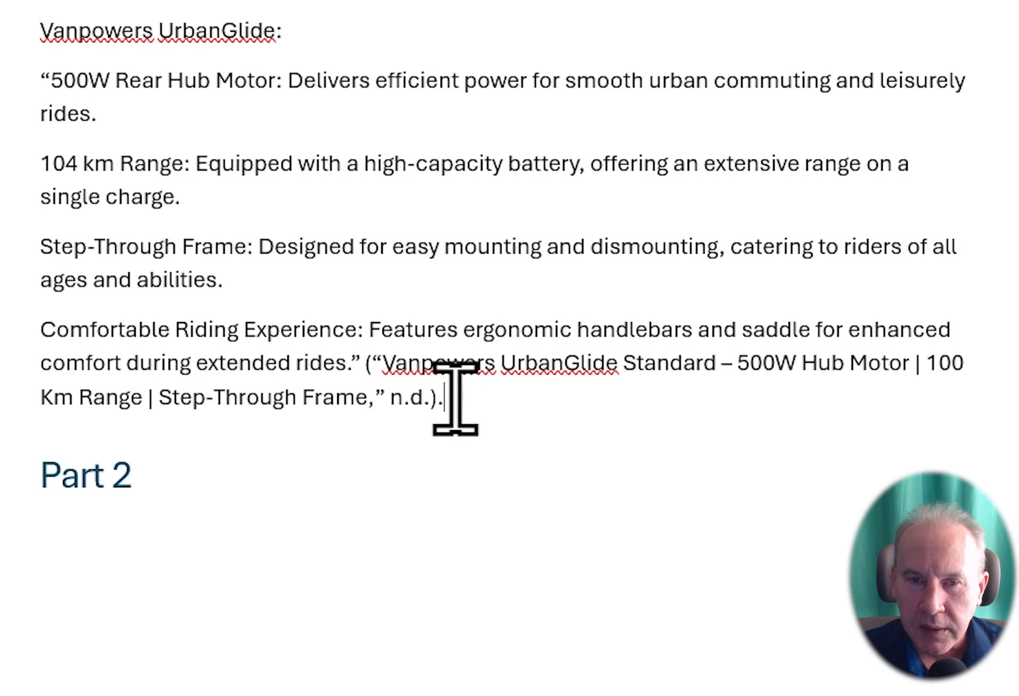
pyautogui.moveTo(430, 398); pyautogui.dragTo(452, 417)
pyautogui.click(455, 420)
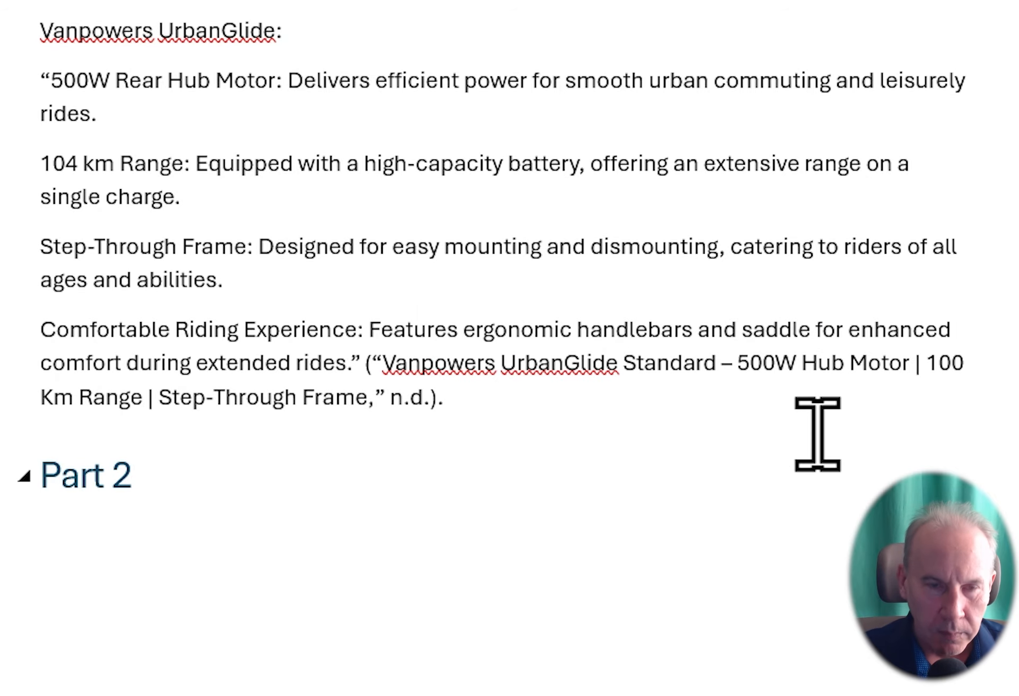
pyautogui.press('Return')
pyautogui.press('Return')
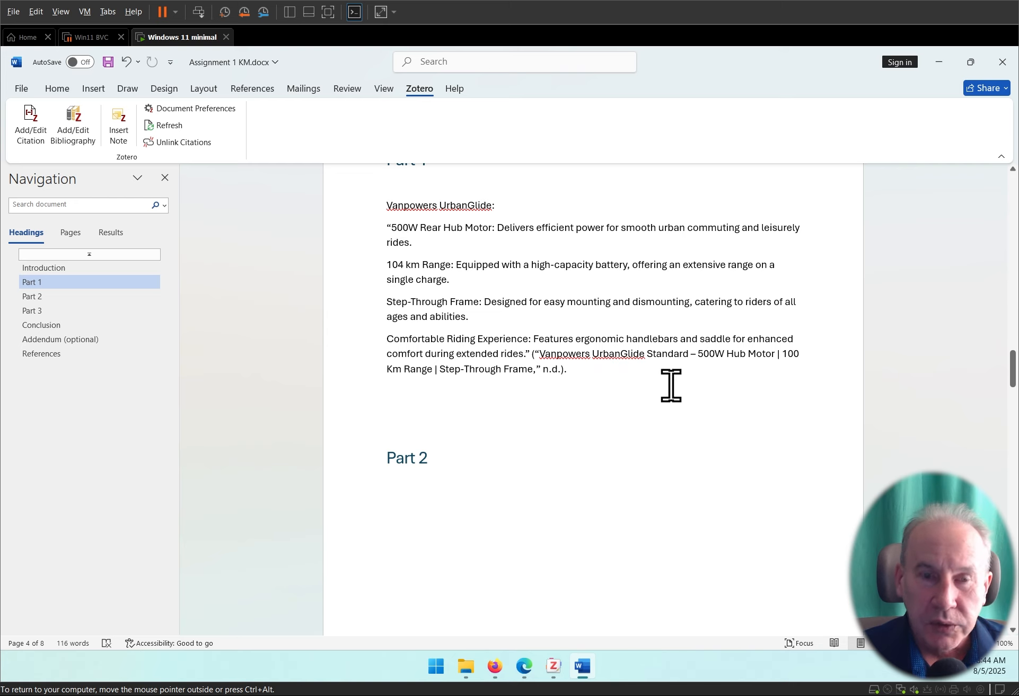
# Switch to Edge, look over the Product Overview section of the bike page and return to the Word document.
pyautogui.click(524, 666)
pyautogui.scroll(-8, 488, 439)
pyautogui.scroll(5, 490, 445)
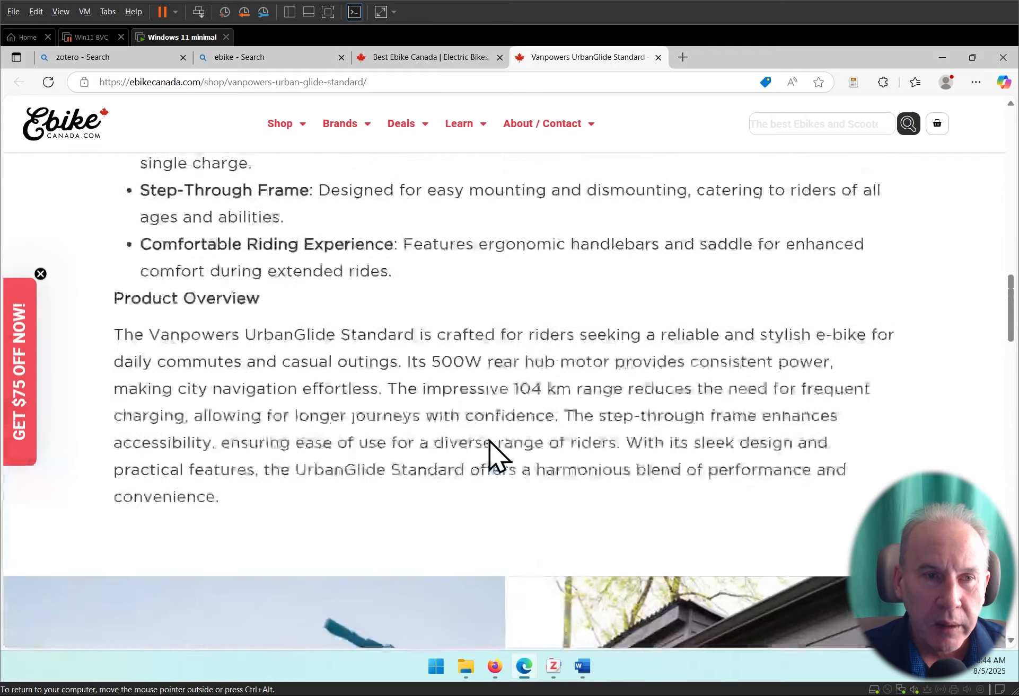
pyautogui.scroll(-1, 493, 454)
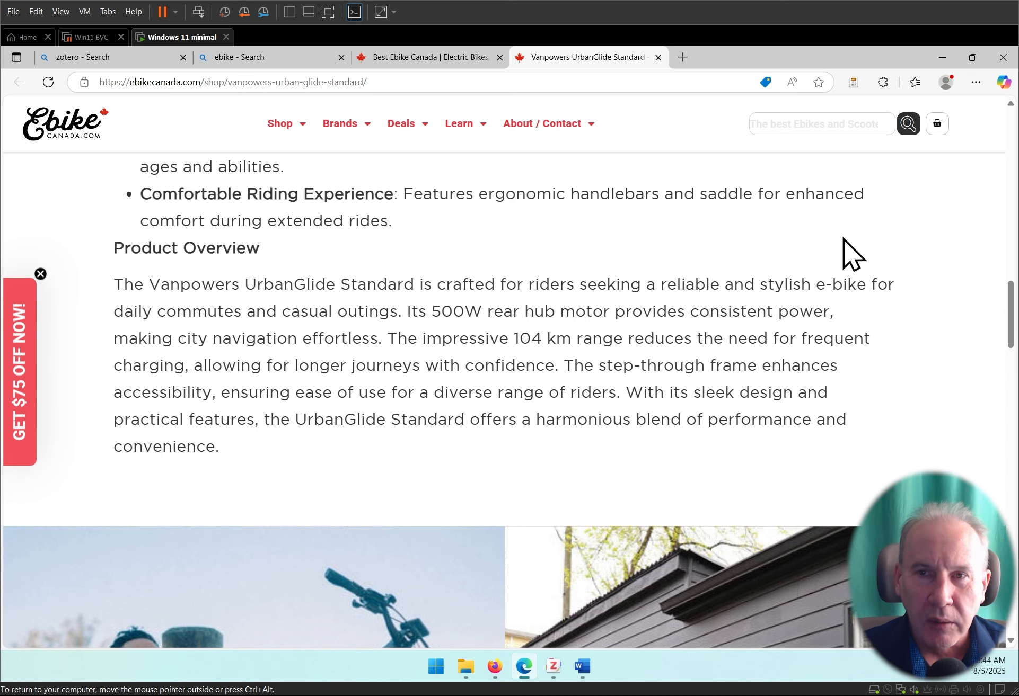
pyautogui.click(941, 58)
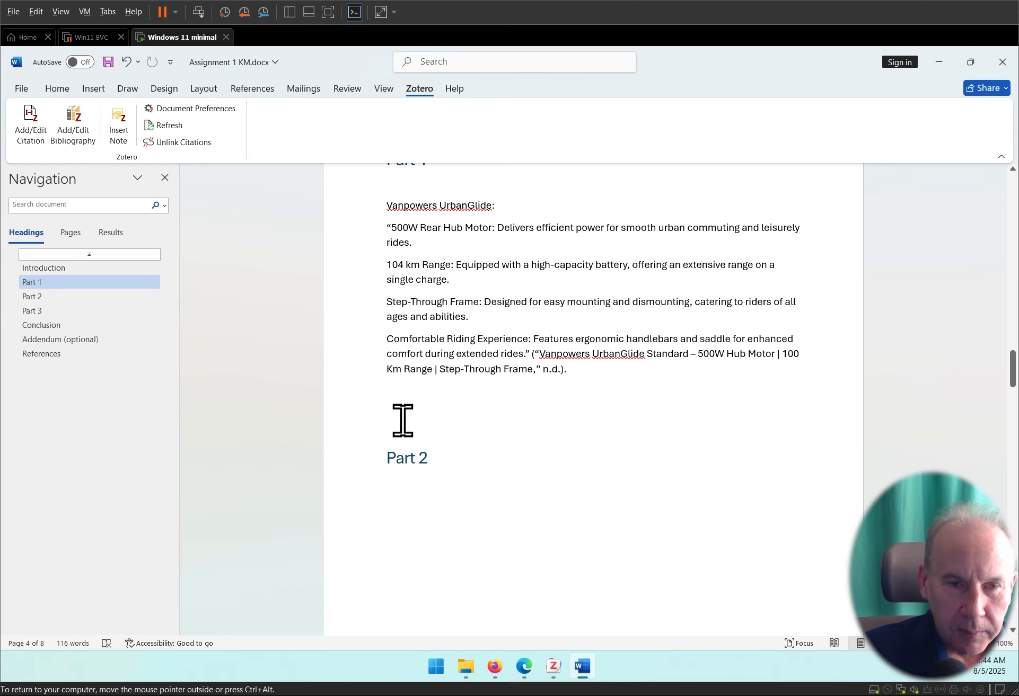
# Apply the Normal style to the empty paragraph just above the Part 2 heading.
pyautogui.write('I')
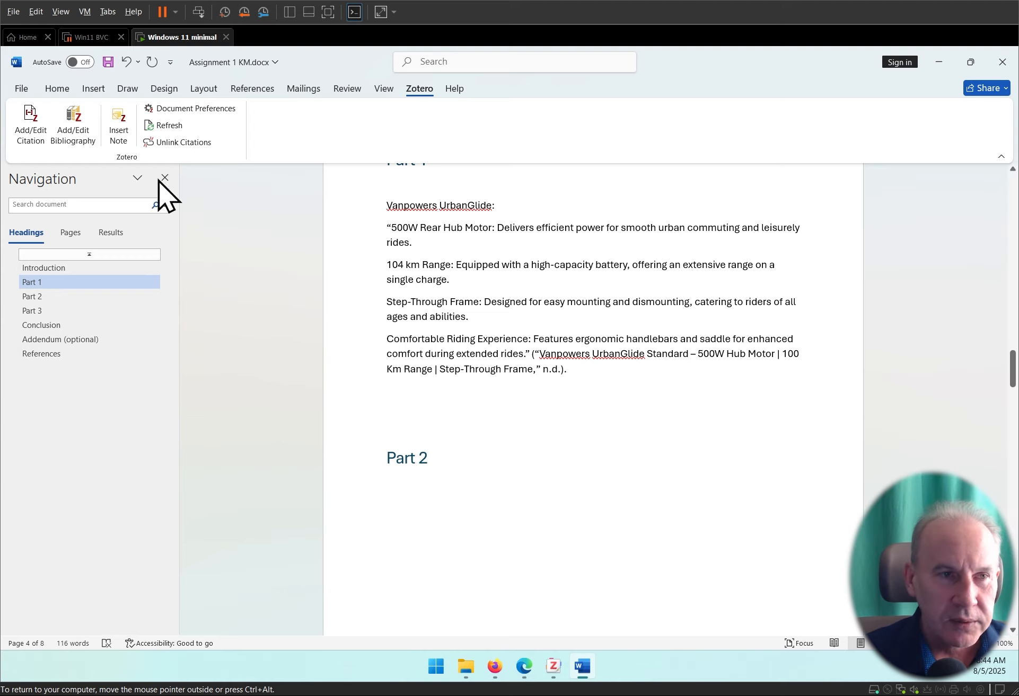
pyautogui.click(22, 87)
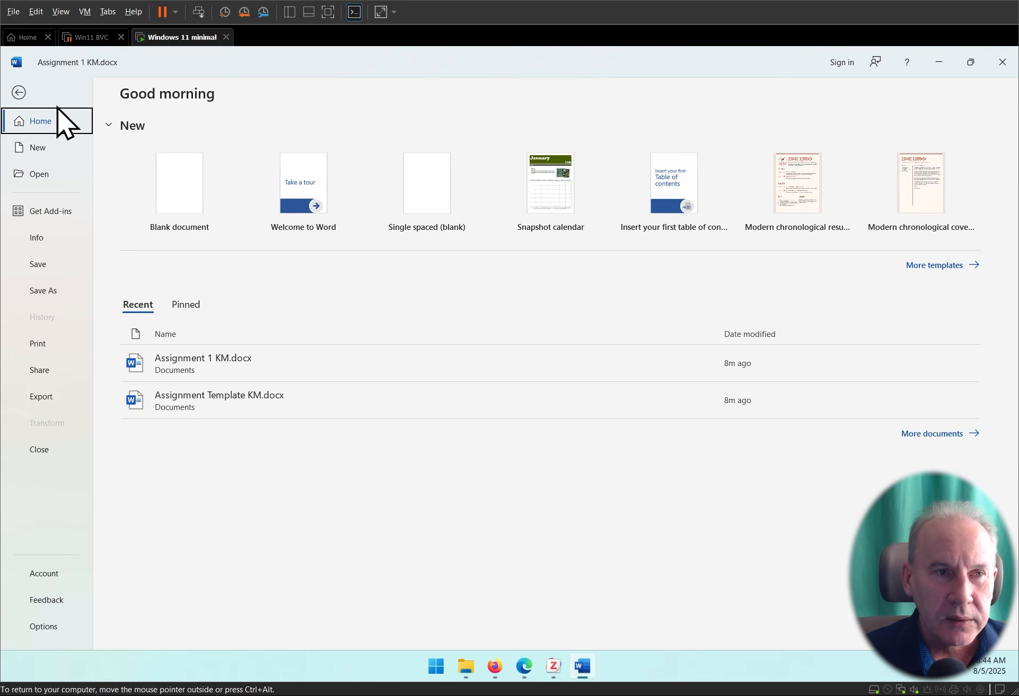
pyautogui.click(19, 92)
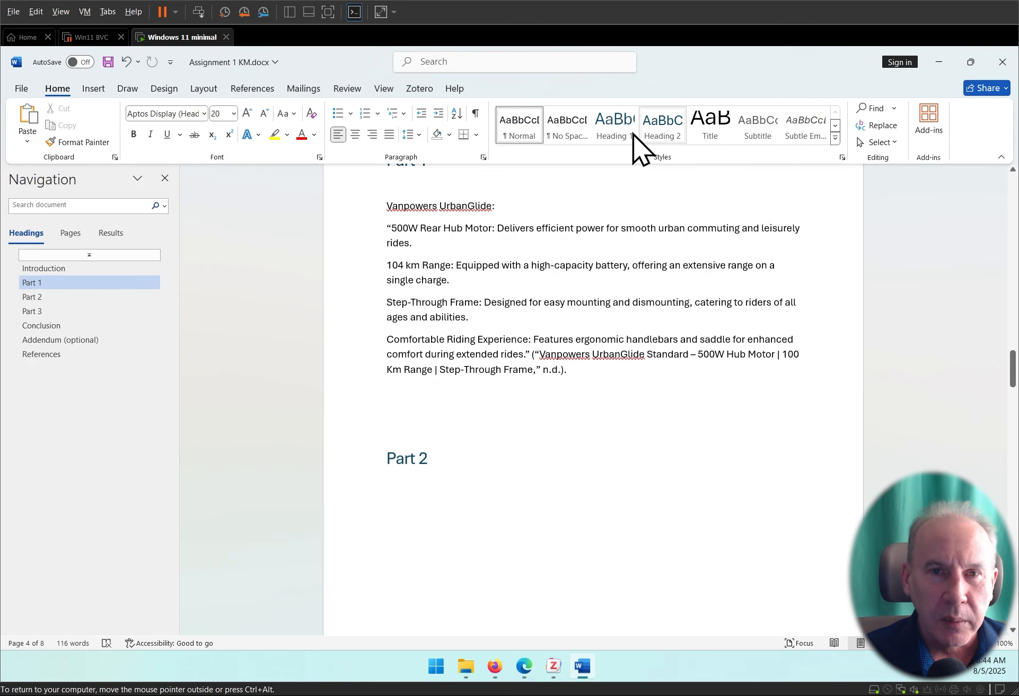
pyautogui.click(520, 123)
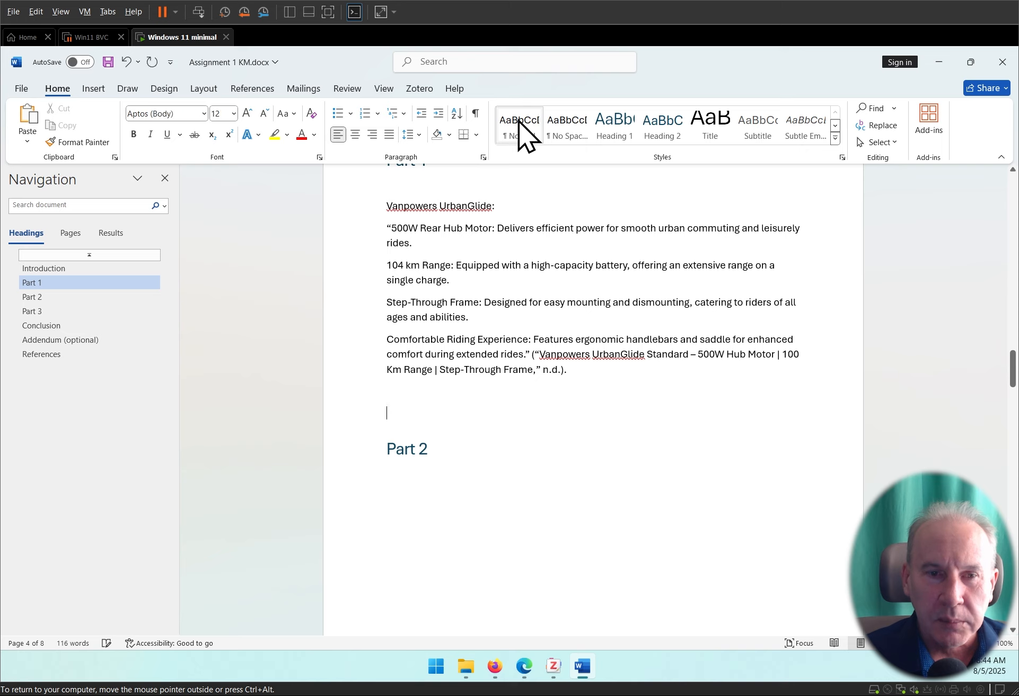
# Write "I believe the ebike is great for daily commutes." above the Part 2 heading, checking the bike page's Product Overview for the wording.
pyautogui.write('I believe the ebike is great for')
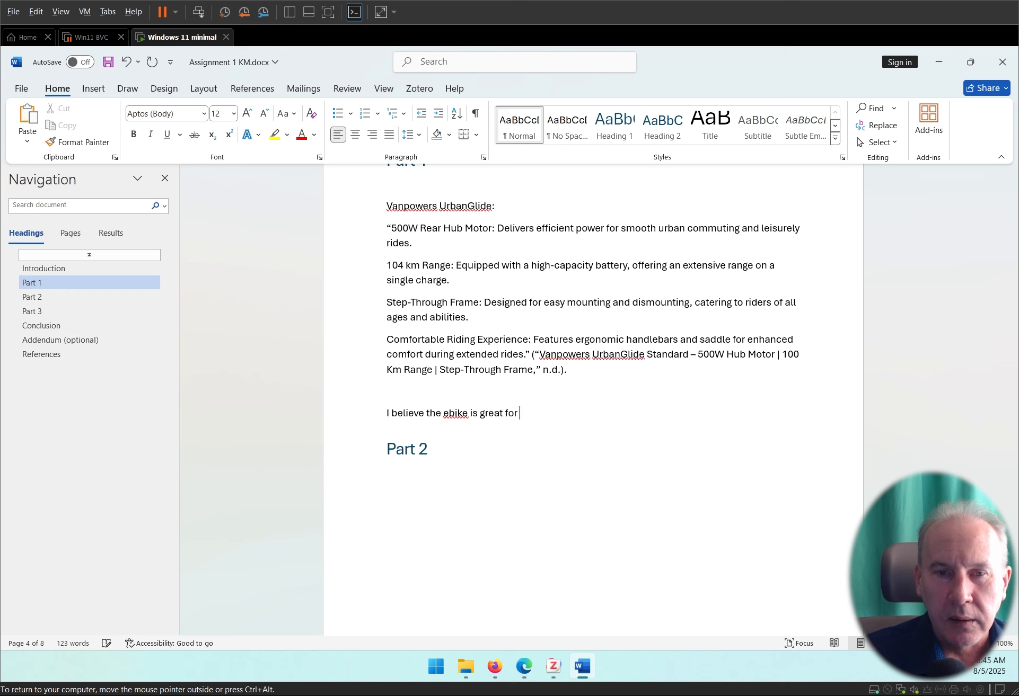
pyautogui.click(523, 667)
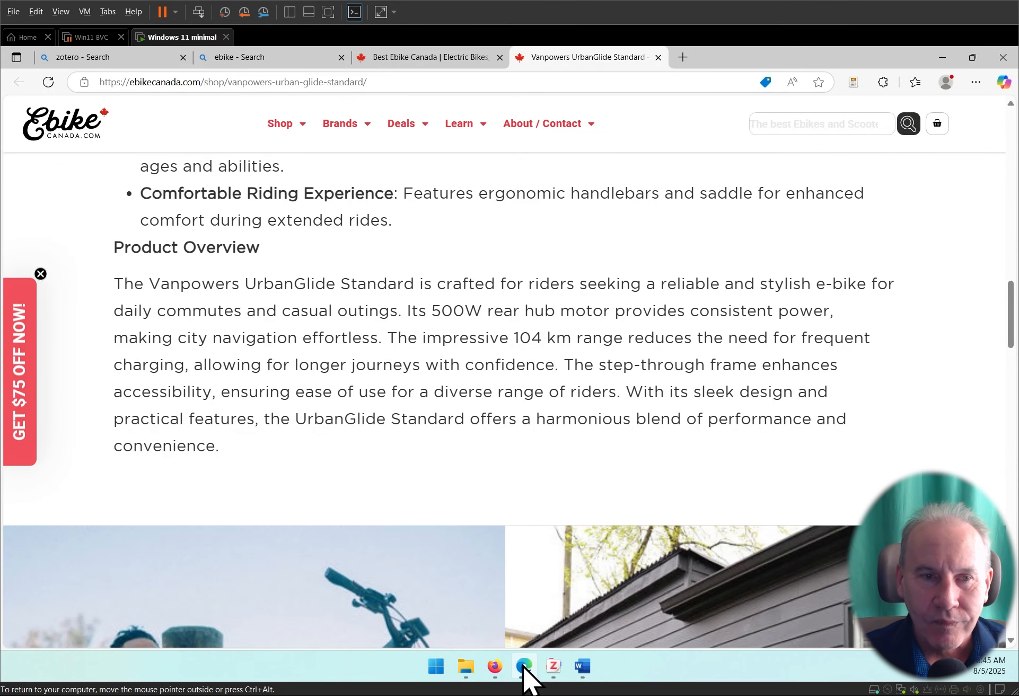
pyautogui.click(524, 669)
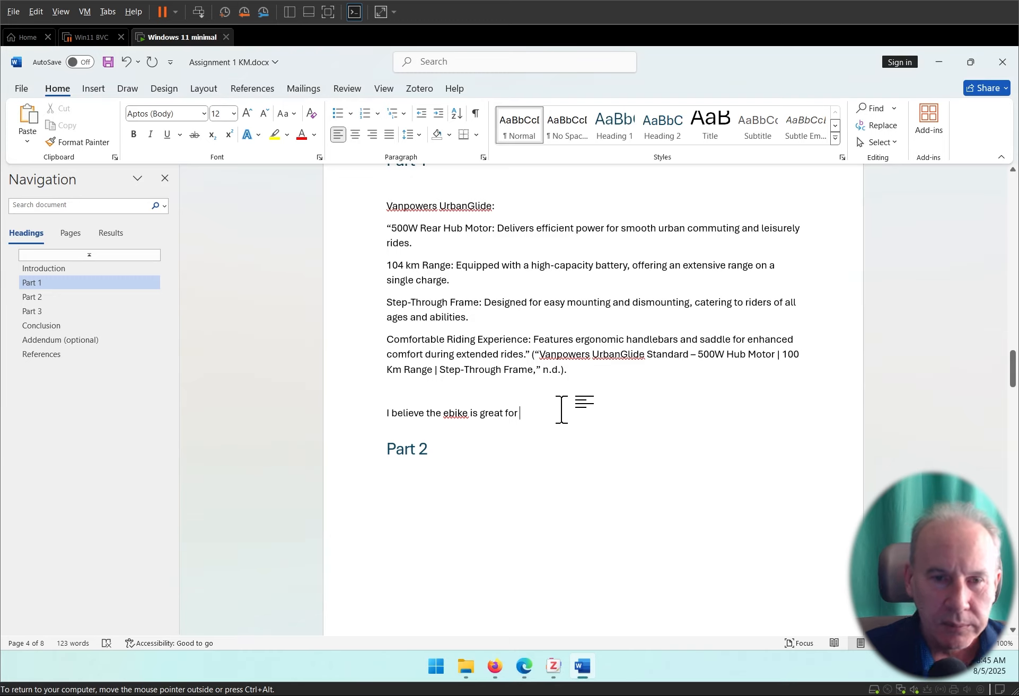
pyautogui.write('daily commutes.')
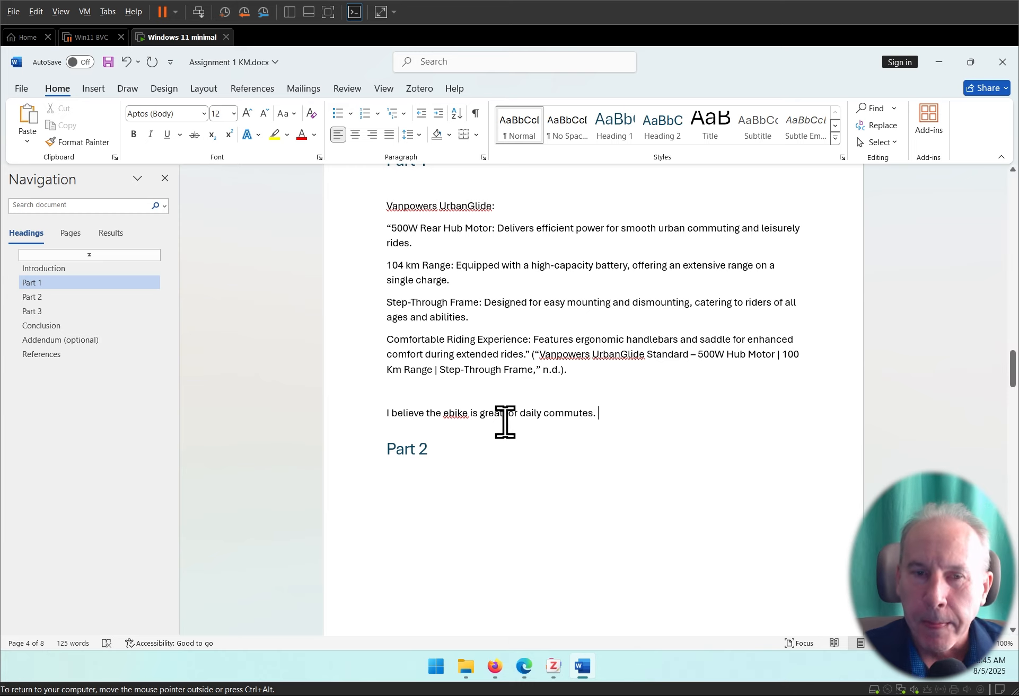
# Insert a Zotero citation for the Vanpowers UrbanGlide Standard item before the period of the daily commutes sentence.
pyautogui.moveTo(382, 413); pyautogui.dragTo(618, 420)
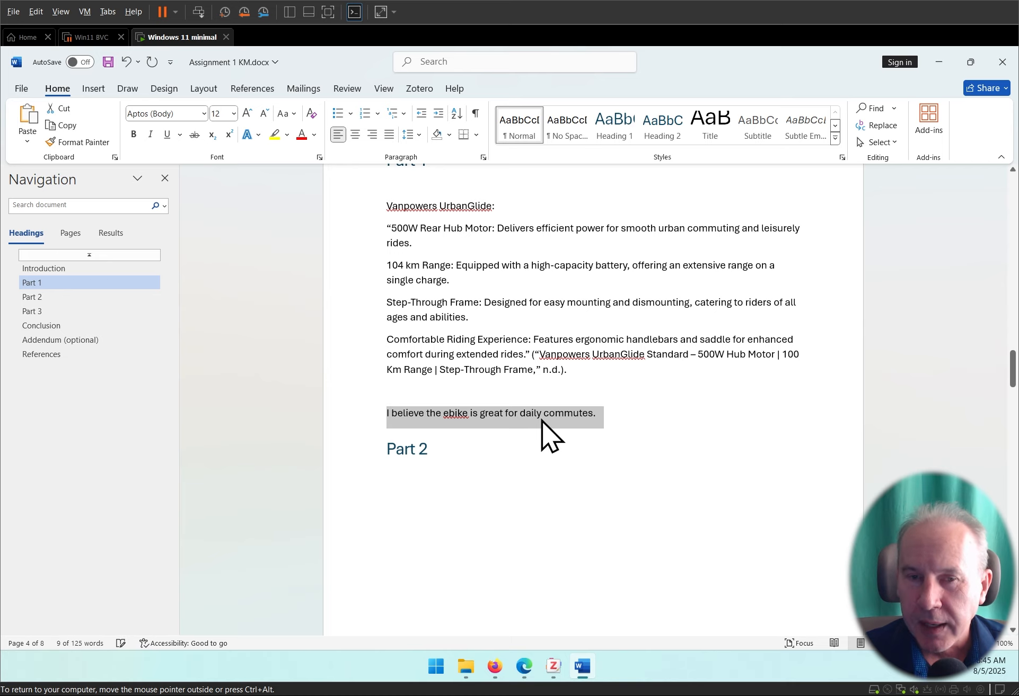
pyautogui.click(558, 419)
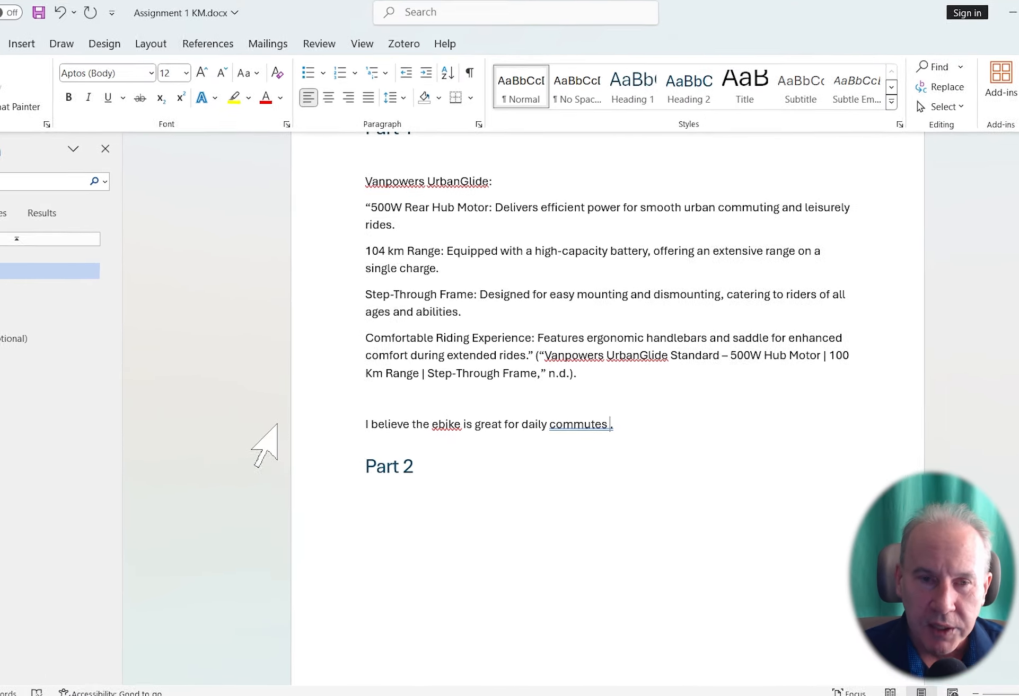
pyautogui.click(404, 43)
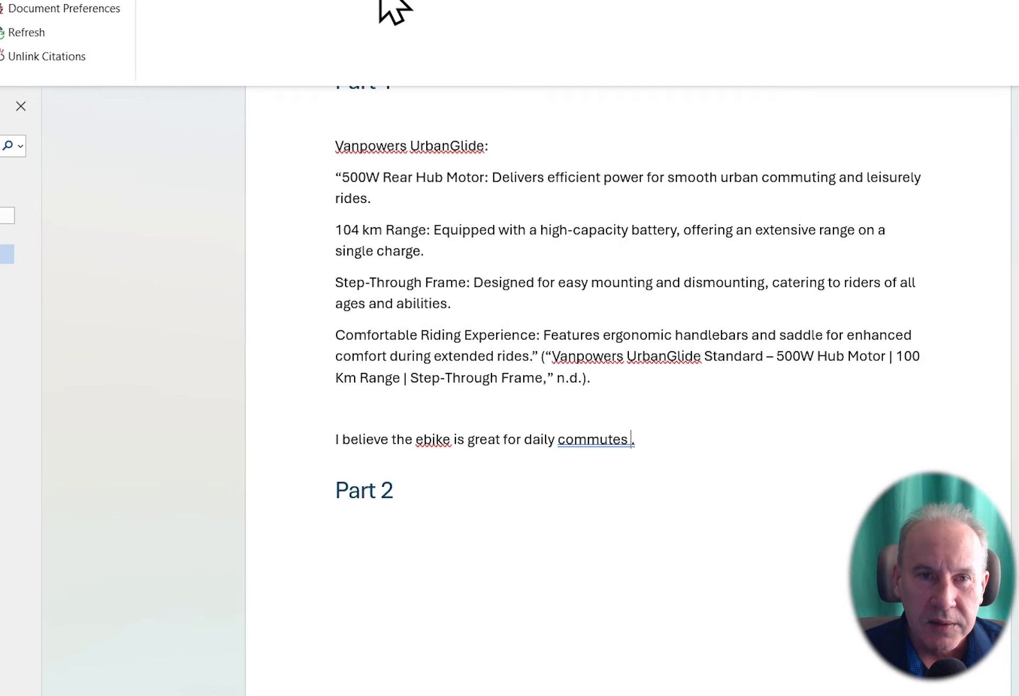
pyautogui.click(0, 33)
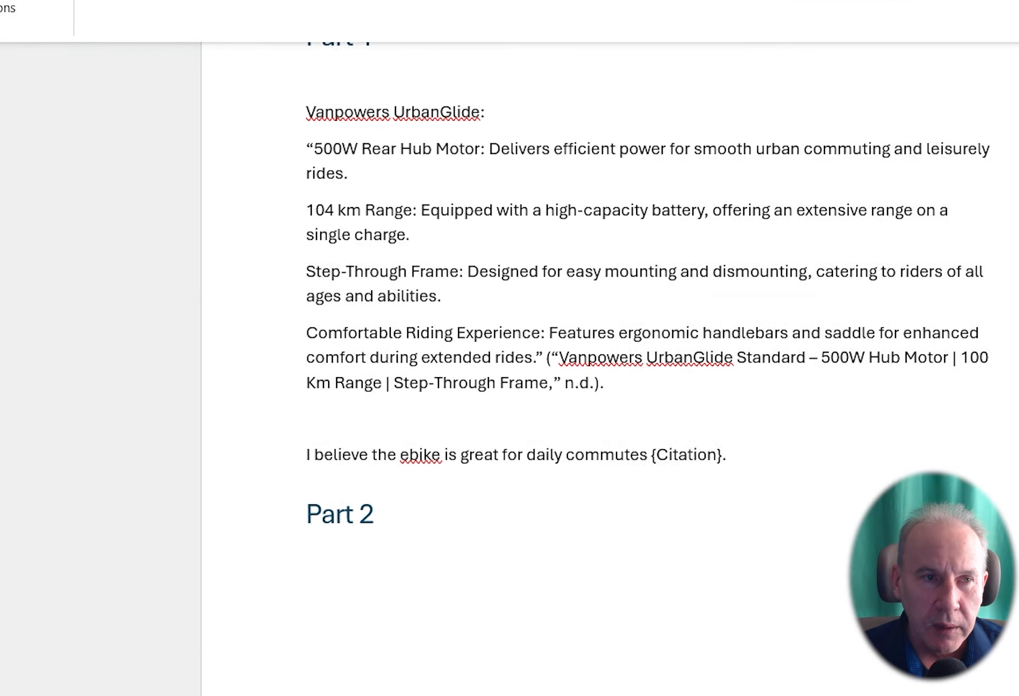
pyautogui.click(357, 433)
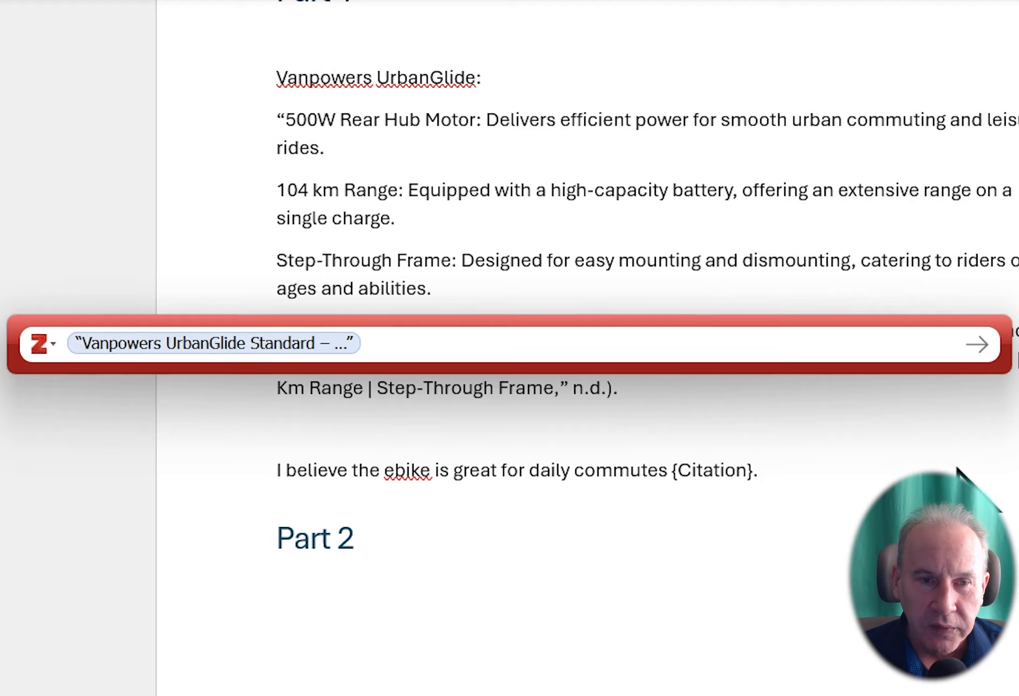
pyautogui.press('Return')
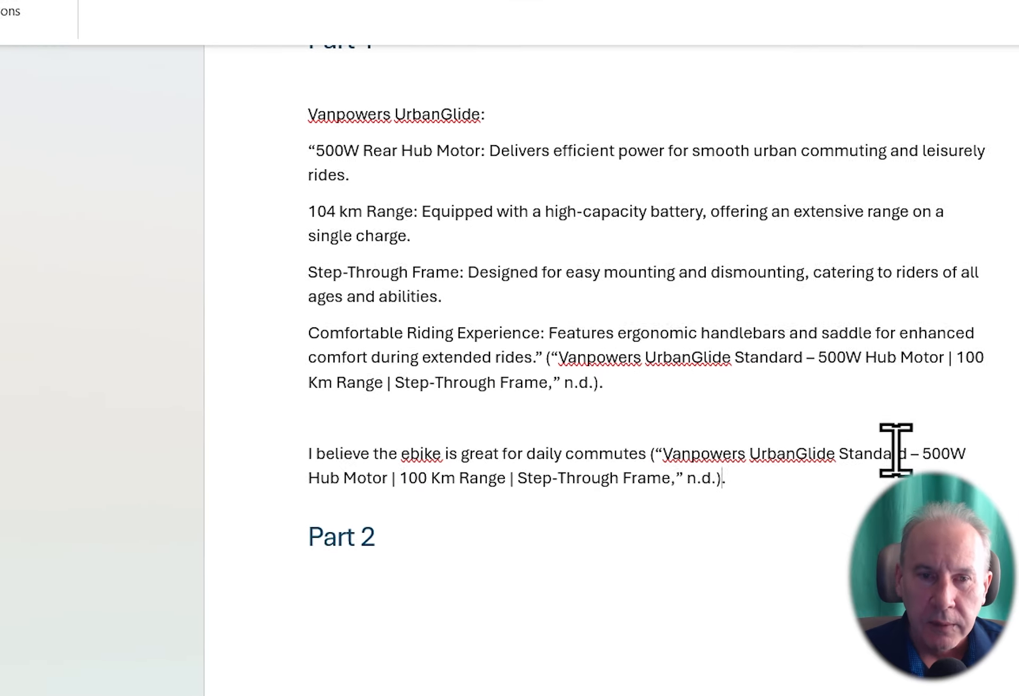
# Add two empty paragraphs between the cited daily commutes sentence and the Part 2 heading.
pyautogui.click(938, 525)
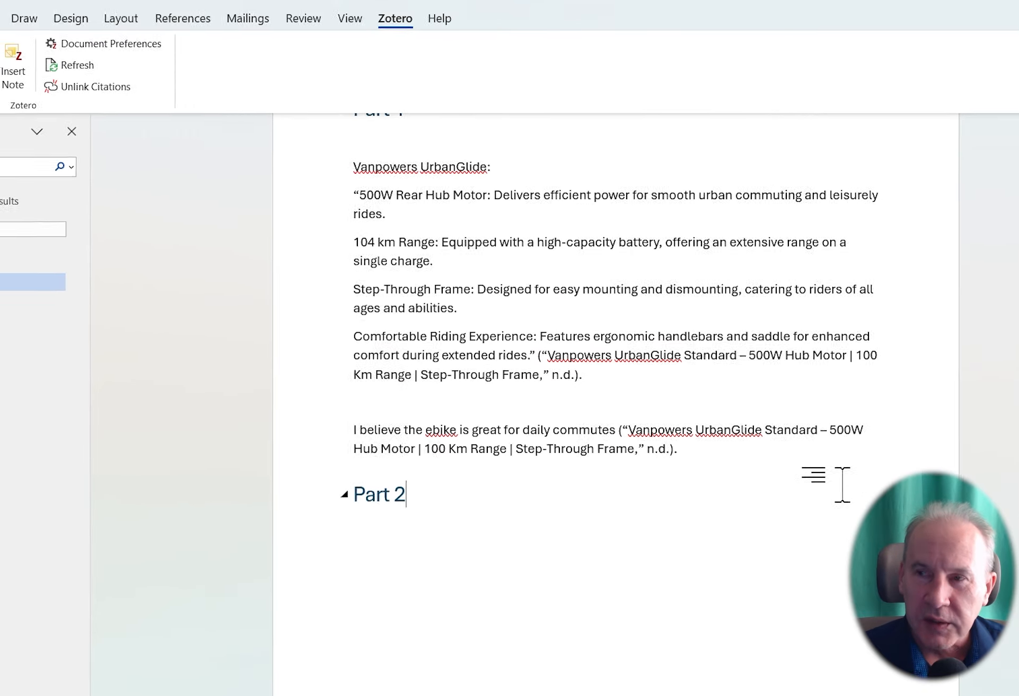
pyautogui.click(772, 449)
pyautogui.press('Return')
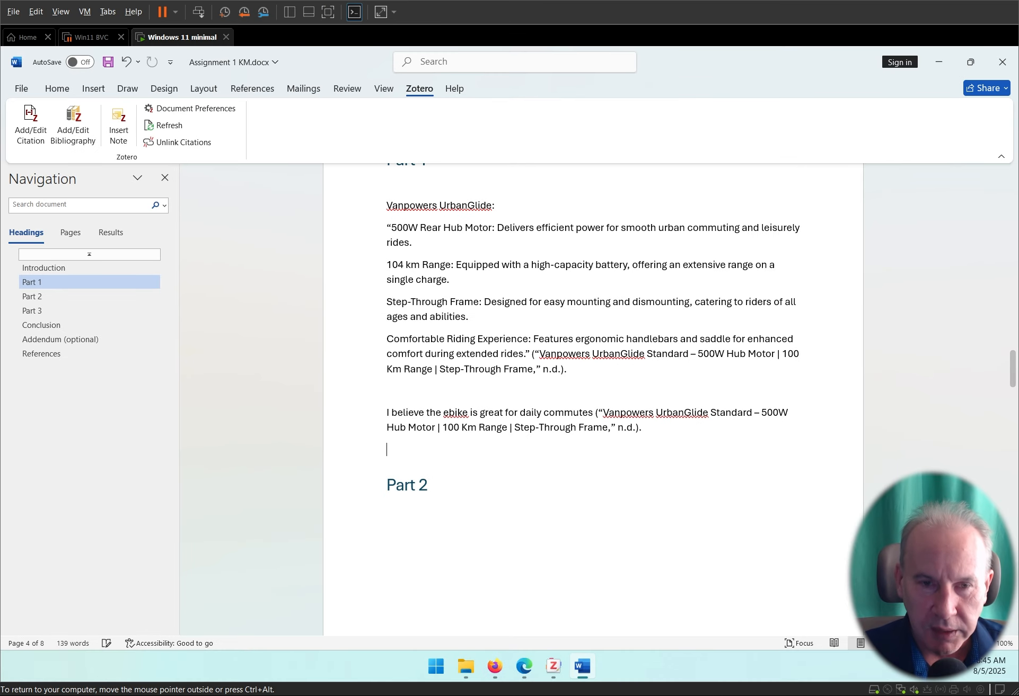
pyautogui.press('Return')
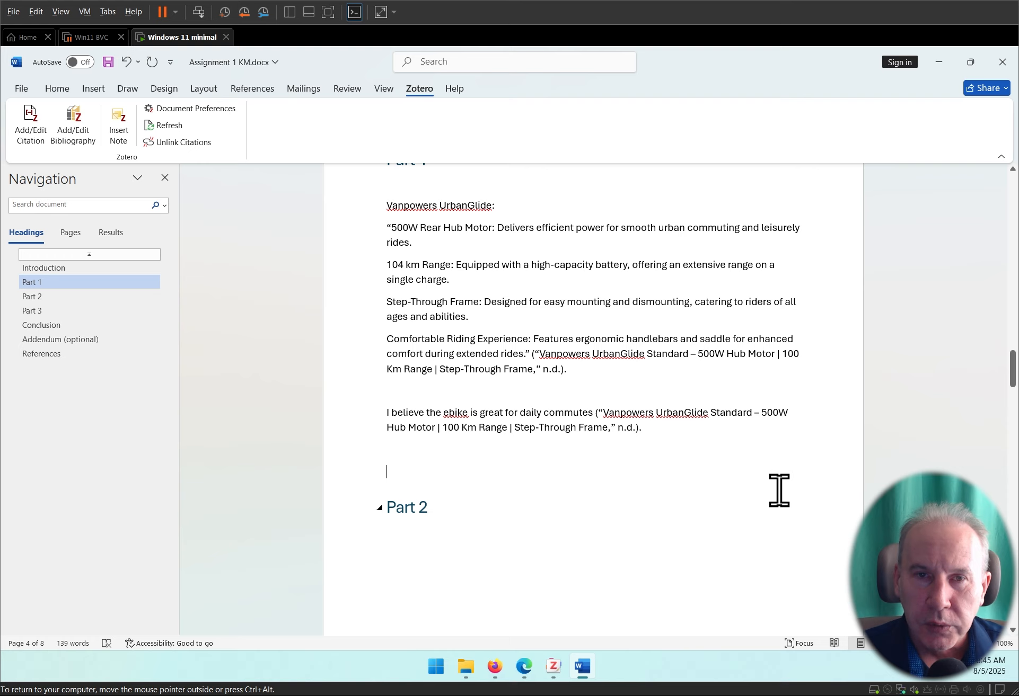
# Open home-is-here-city-of-calgary-housing-strategy-2024-2030.pdf from the Downloads folder in Firefox and maximize its window.
pyautogui.click(937, 62)
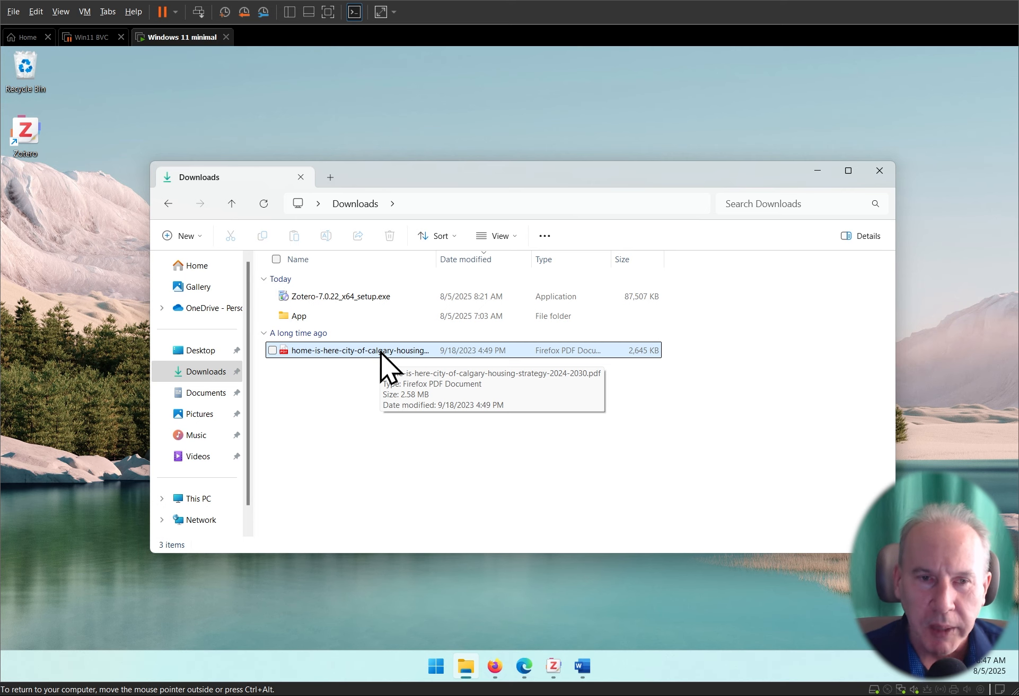
pyautogui.doubleClick(325, 351)
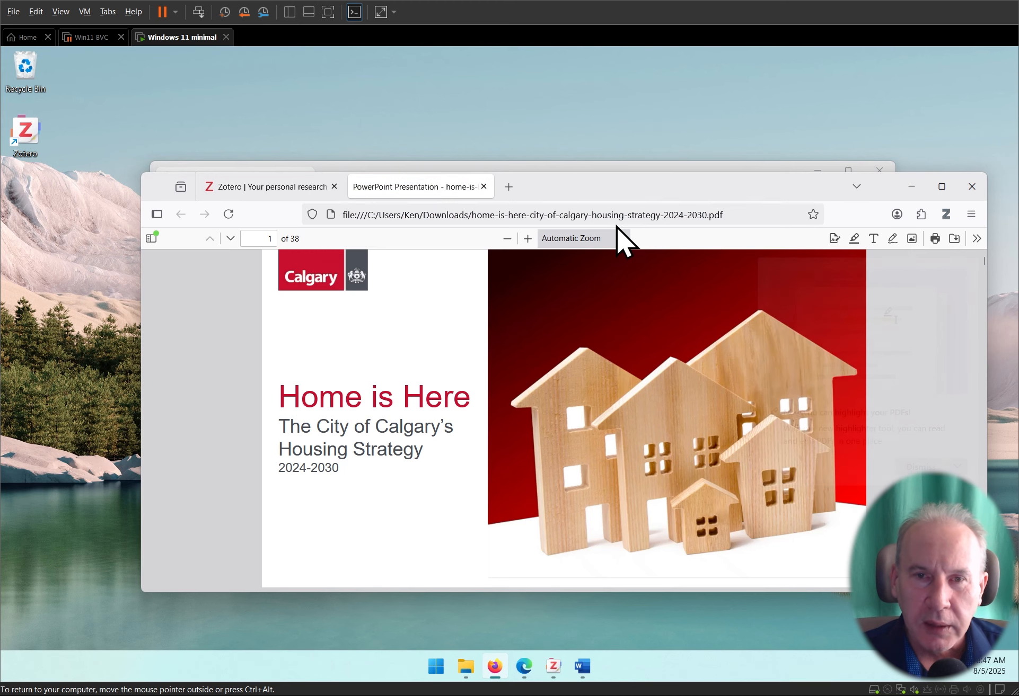
pyautogui.moveTo(671, 199); pyautogui.dragTo(656, 194)
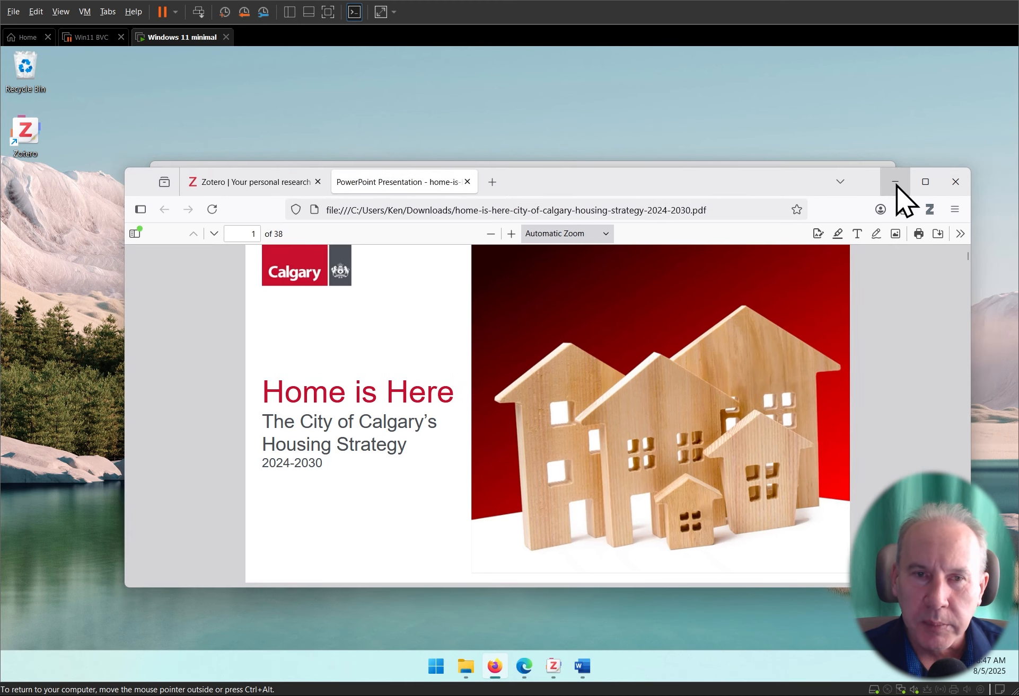
pyautogui.click(895, 182)
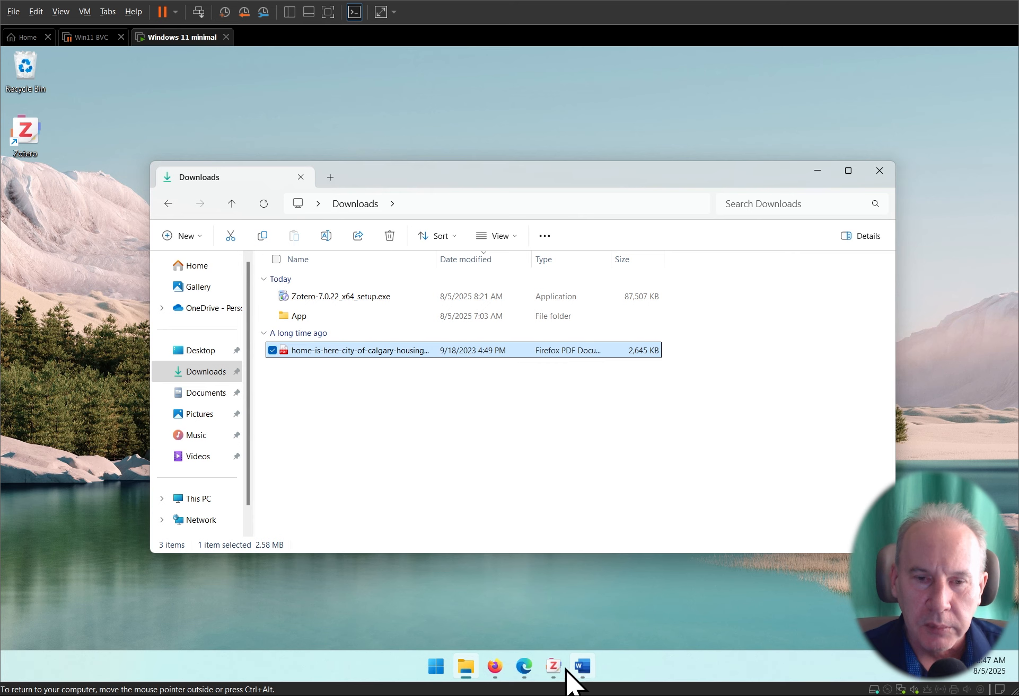
pyautogui.click(494, 666)
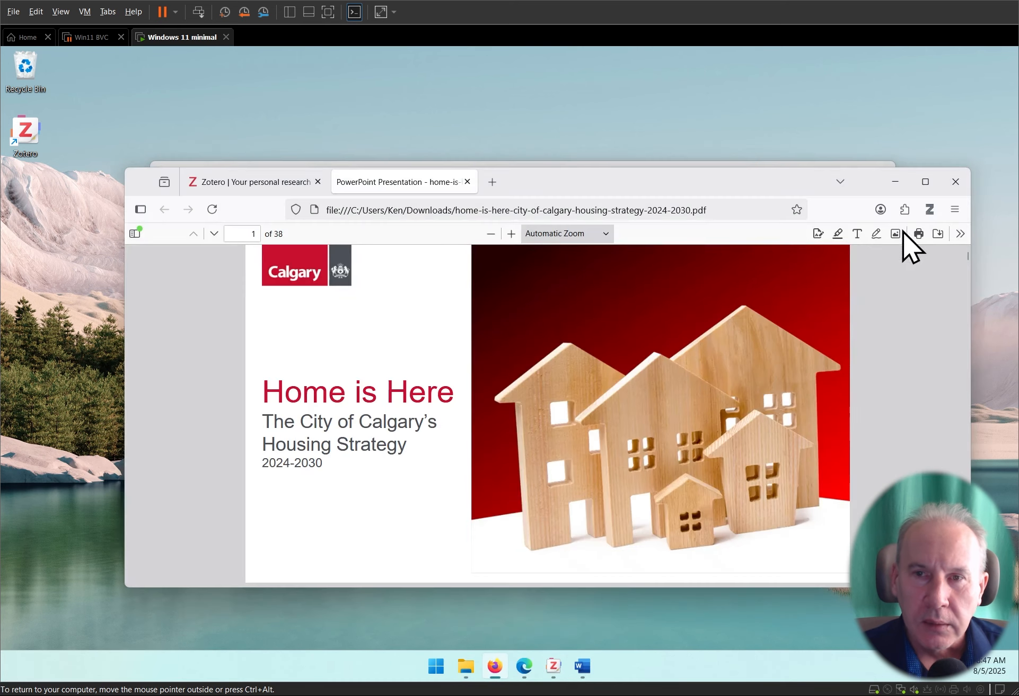
pyautogui.click(925, 182)
# Copy the first paragraph of the Land acknowledgement on page 3 of the PDF, from "The Calgary area" to "Otoskwunee.".
pyautogui.scroll(-5, 278, 405)
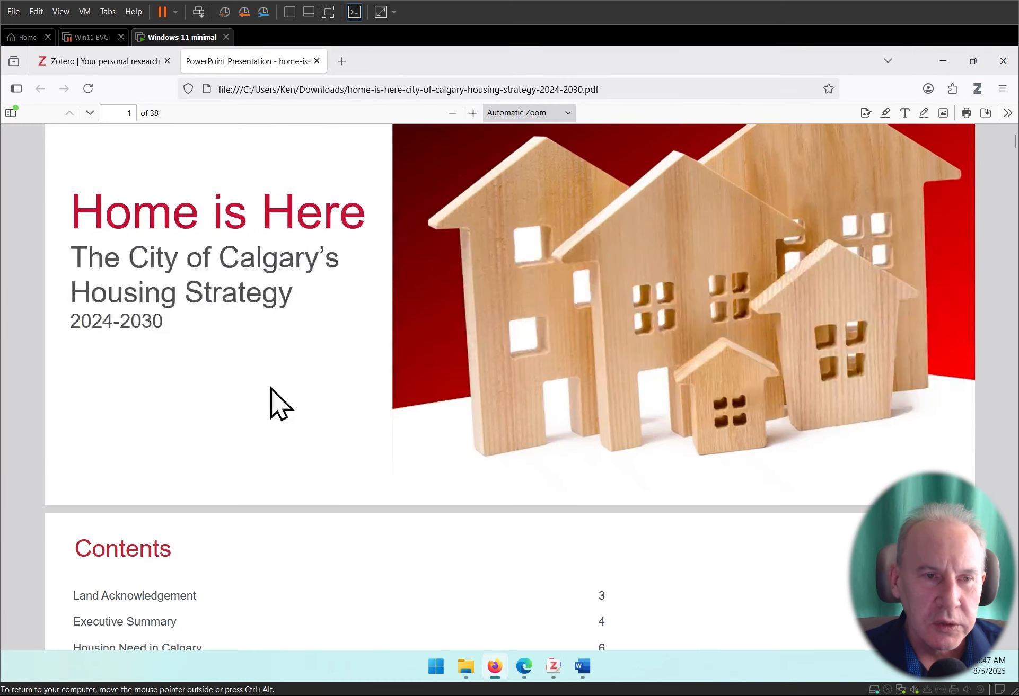
pyautogui.scroll(-15, 523, 505)
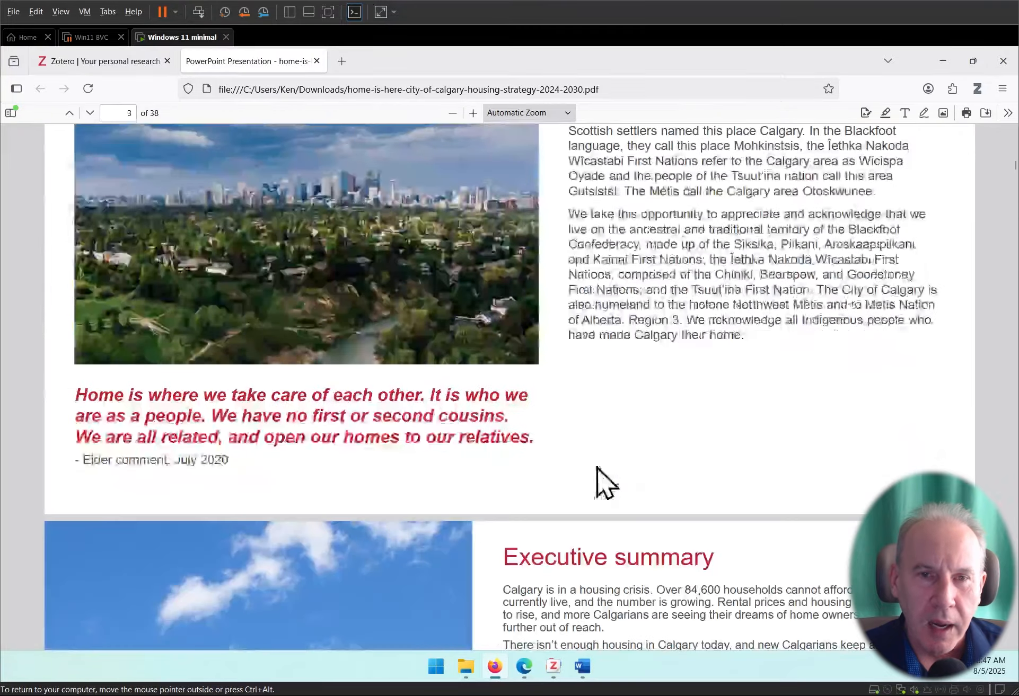
pyautogui.scroll(6, 627, 472)
pyautogui.scroll(-2, 645, 474)
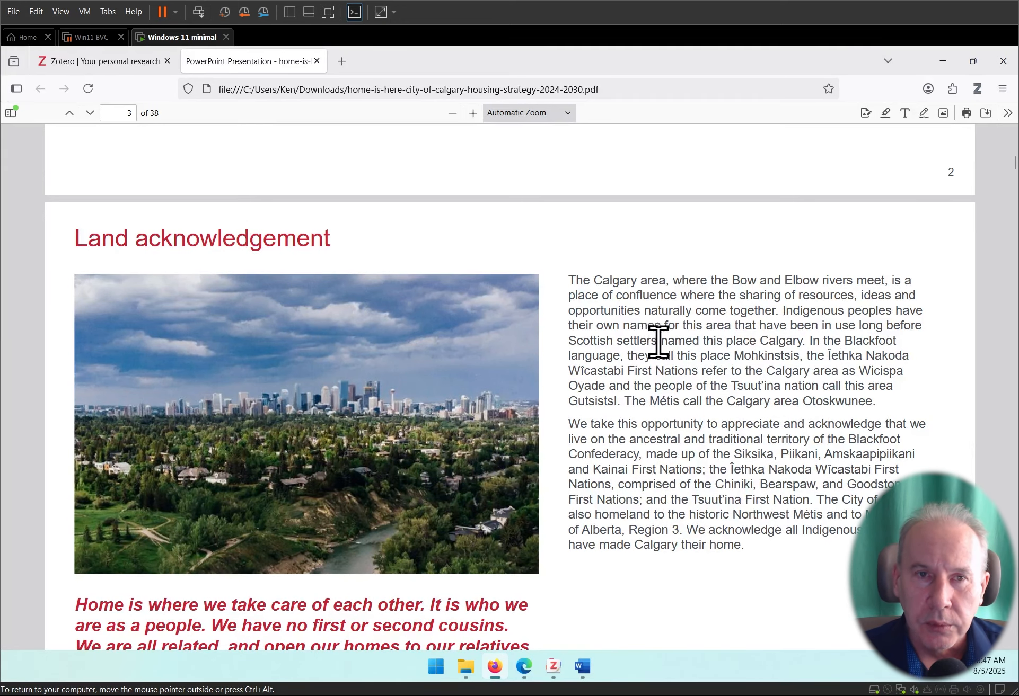
pyautogui.scroll(8, 675, 360)
pyautogui.scroll(-4, 684, 371)
pyautogui.scroll(-3, 698, 385)
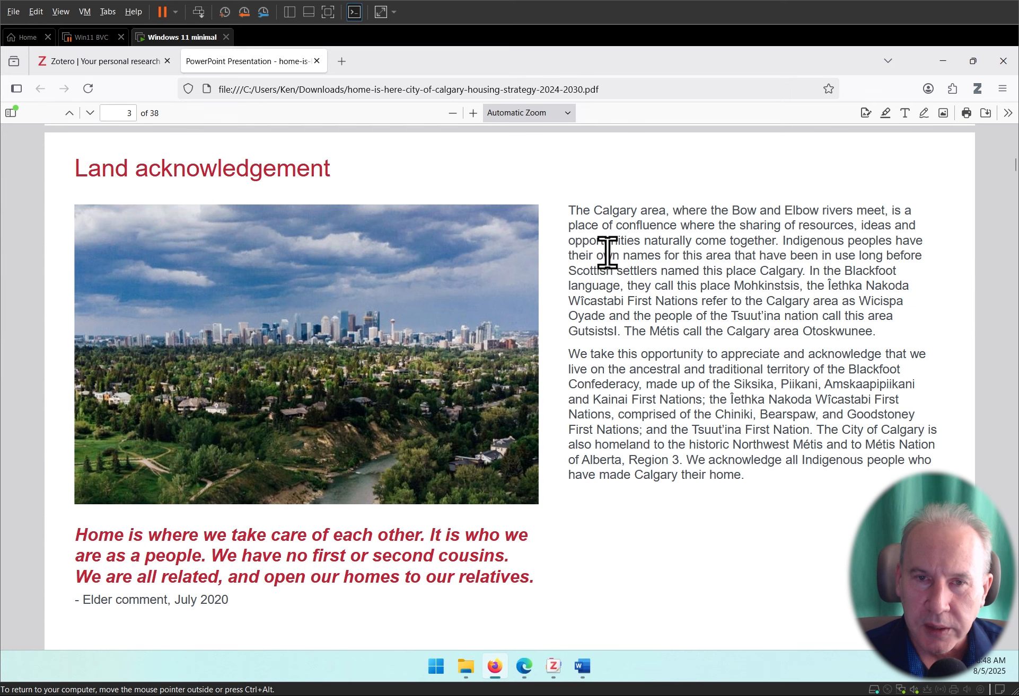
pyautogui.moveTo(575, 211); pyautogui.dragTo(863, 337)
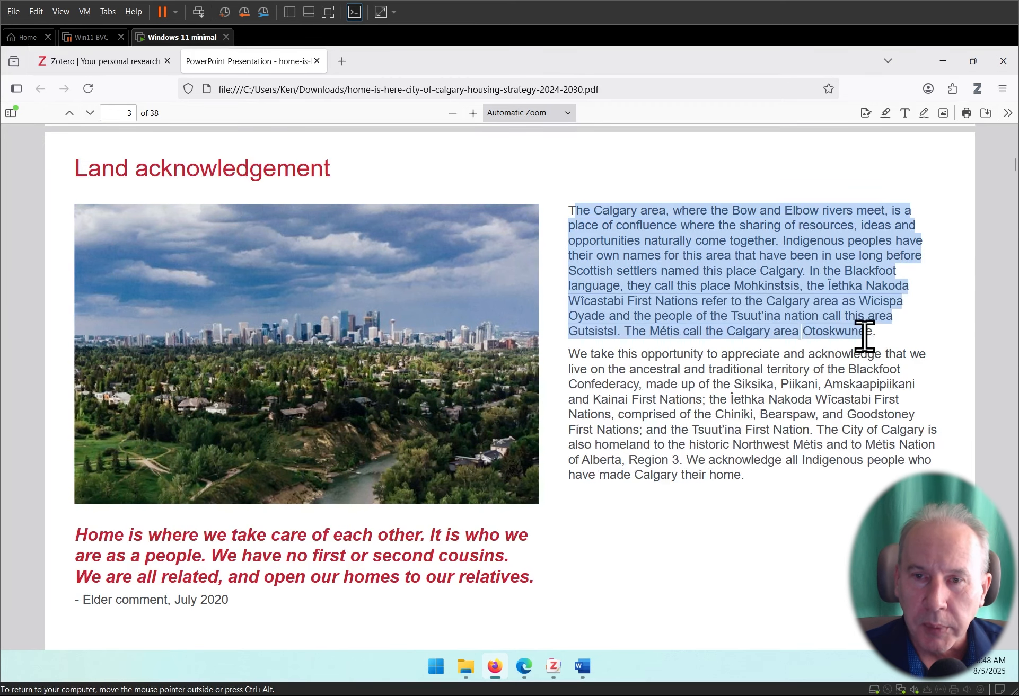
pyautogui.click(883, 348)
pyautogui.moveTo(569, 211); pyautogui.dragTo(871, 337)
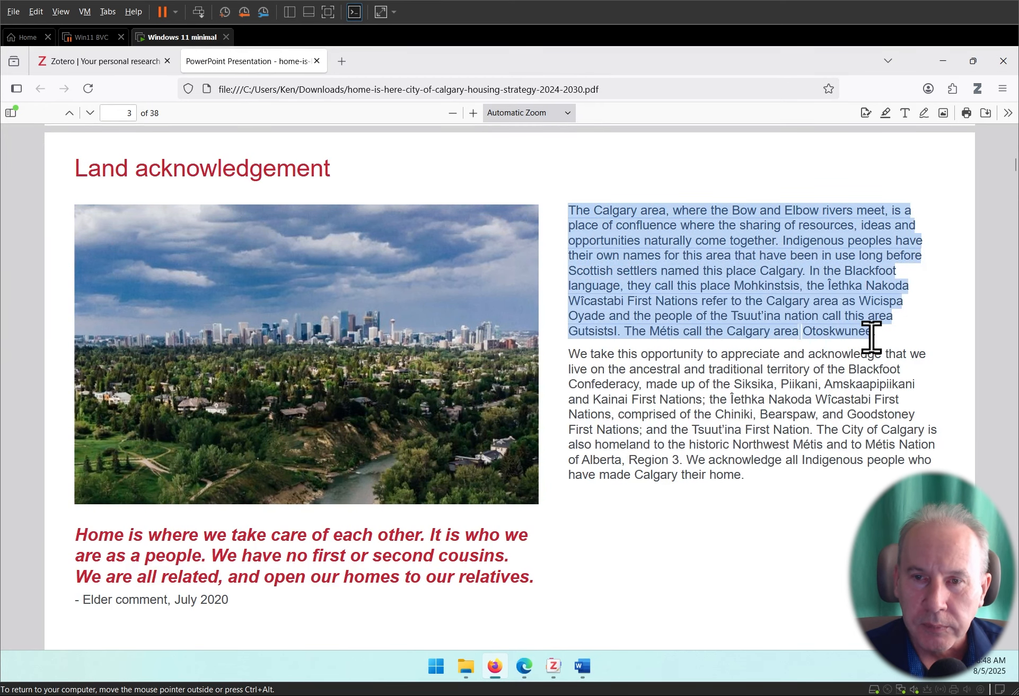
pyautogui.rightClick(806, 267)
pyautogui.click(827, 282)
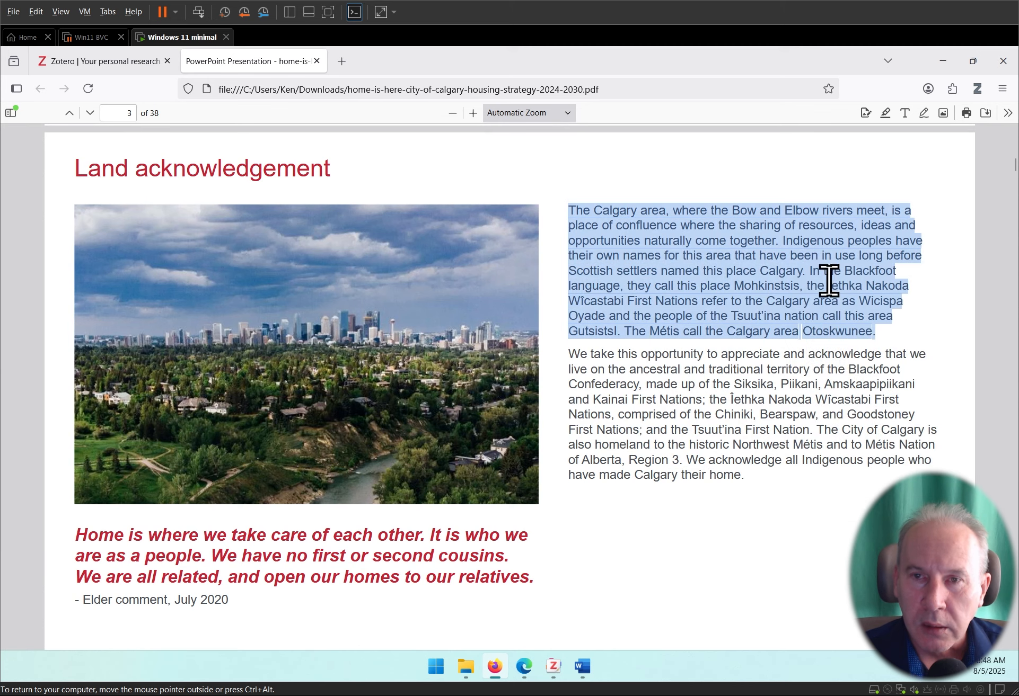
# Return to the Word document and paste the copied Calgary paragraph as text only below the Part 2 heading, leaving one empty line between.
pyautogui.click(943, 62)
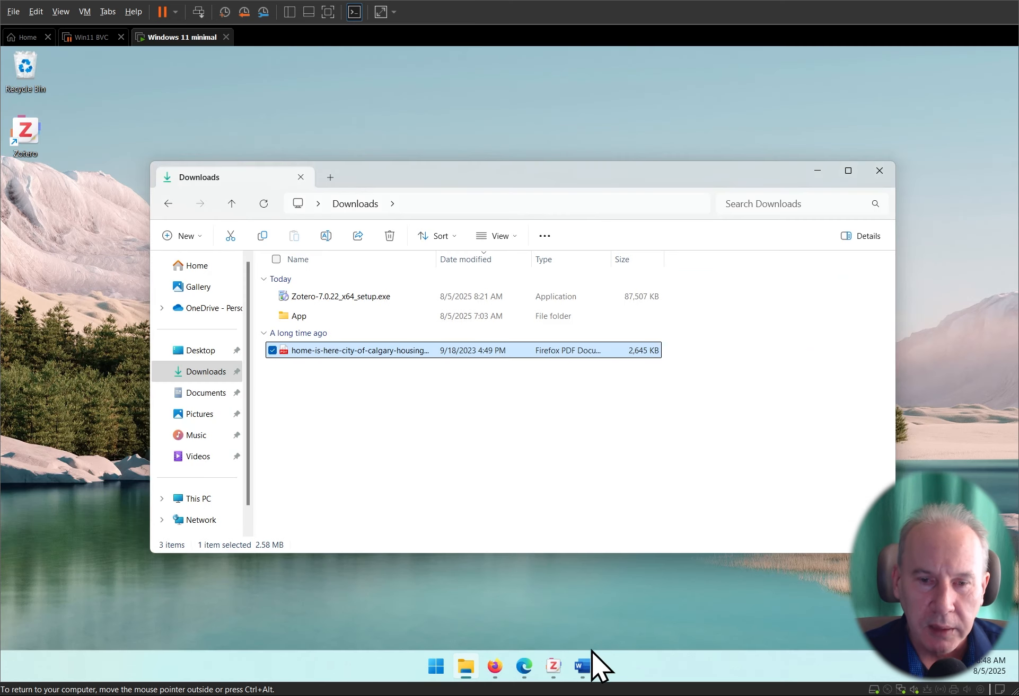
pyautogui.click(583, 666)
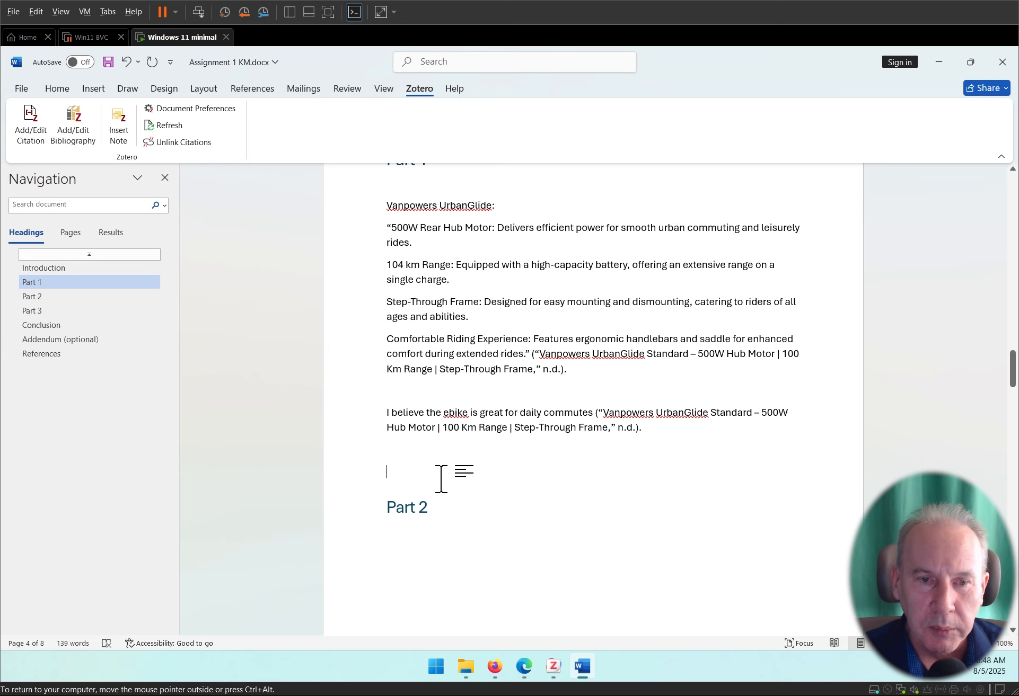
pyautogui.scroll(-2, 441, 479)
pyautogui.click(448, 460)
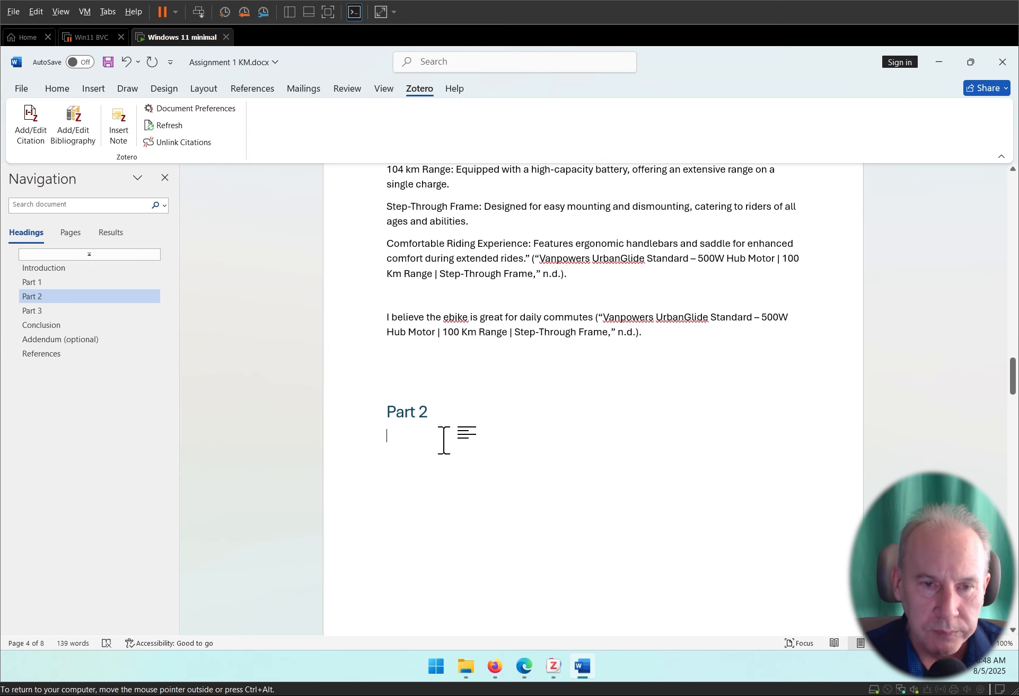
pyautogui.press('Return')
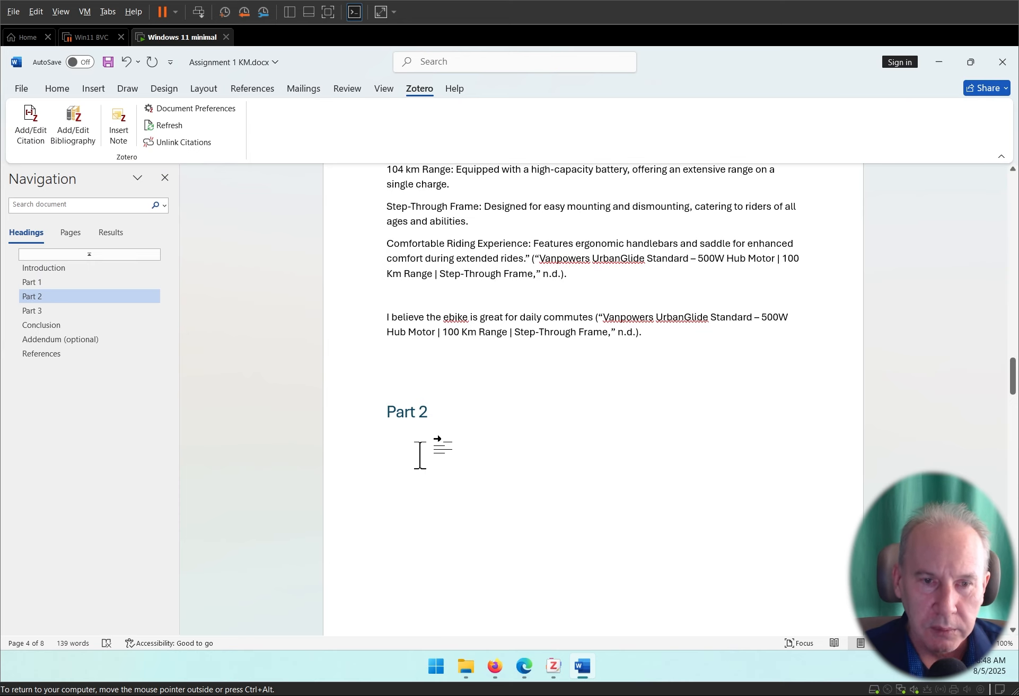
pyautogui.rightClick(413, 470)
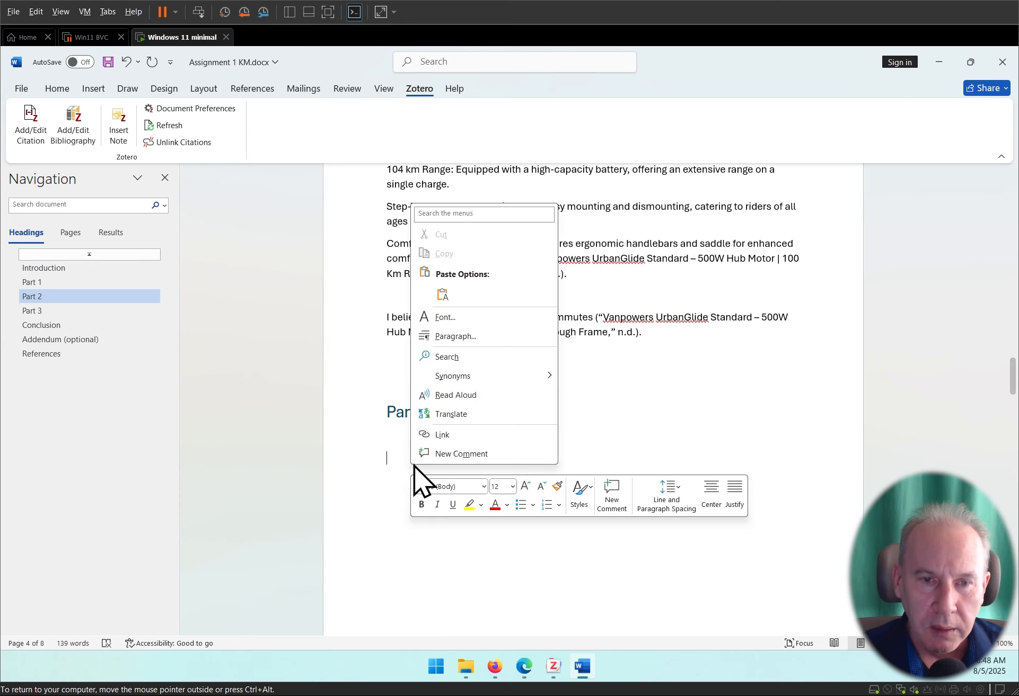
pyautogui.click(447, 298)
pyautogui.scroll(-2, 460, 400)
pyautogui.scroll(3, 460, 400)
pyautogui.click(381, 328)
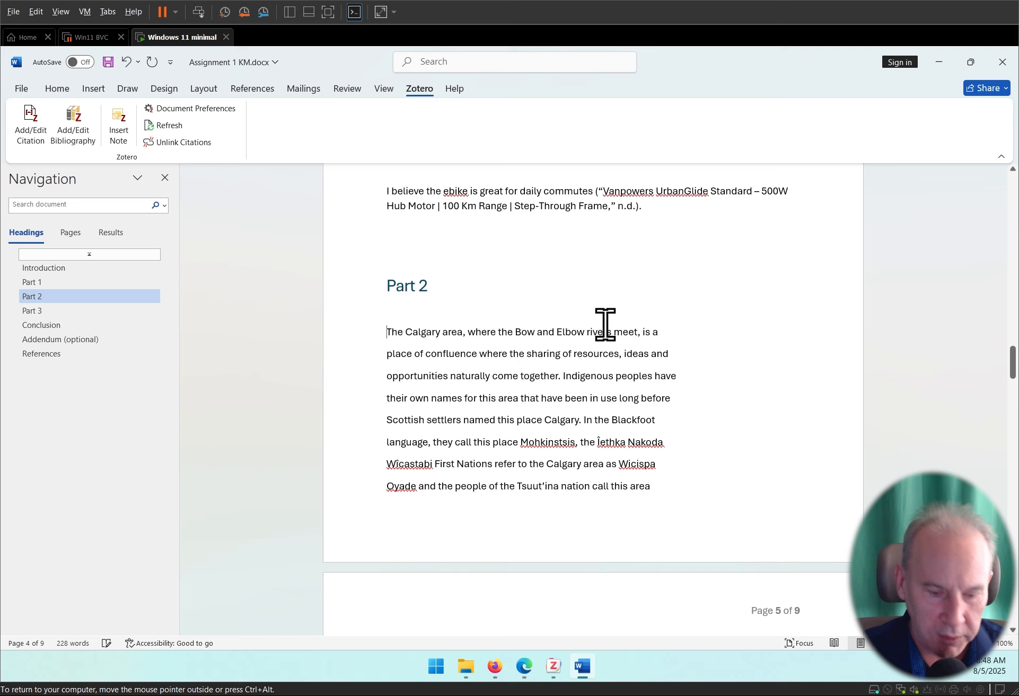
# Enclose the pasted Calgary area passage under Part 2 in double quotation marks, from "The Calgary area" to "Otoskwunee.".
pyautogui.write('"')
pyautogui.scroll(-2, 689, 477)
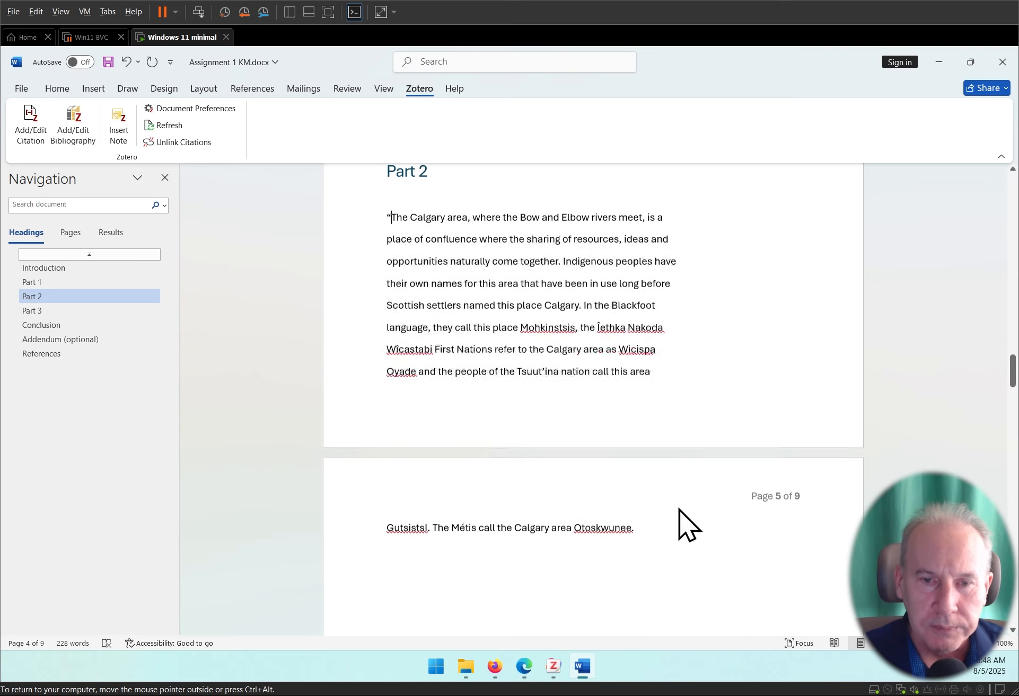
pyautogui.click(659, 514)
pyautogui.write('"')
# Remove the line breaks inside the quoted Calgary passage under Part 2, joining its lines into one continuous paragraph with single spaces between words.
pyautogui.scroll(2, 323, 342)
pyautogui.click(698, 305)
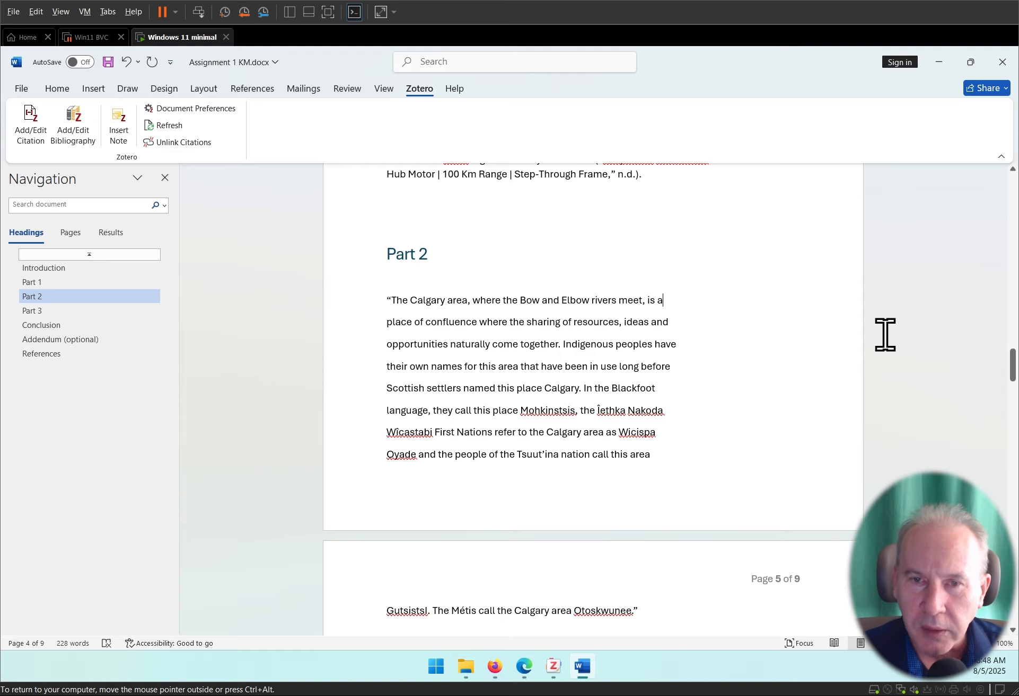
pyautogui.click(675, 303)
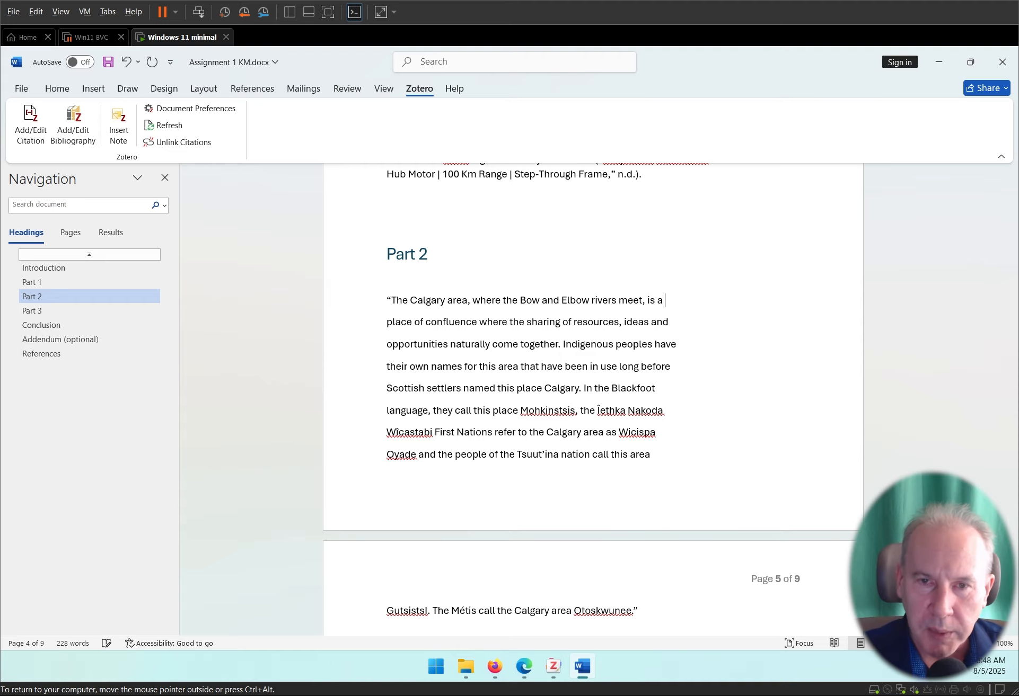
pyautogui.press('Delete')
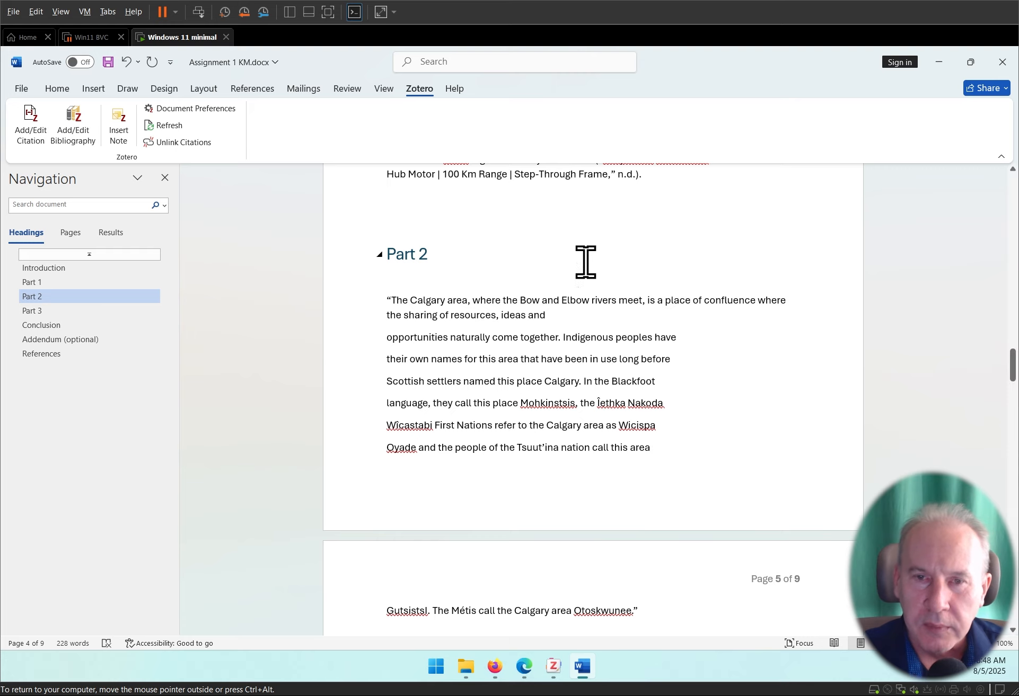
pyautogui.click(607, 326)
pyautogui.press('Delete')
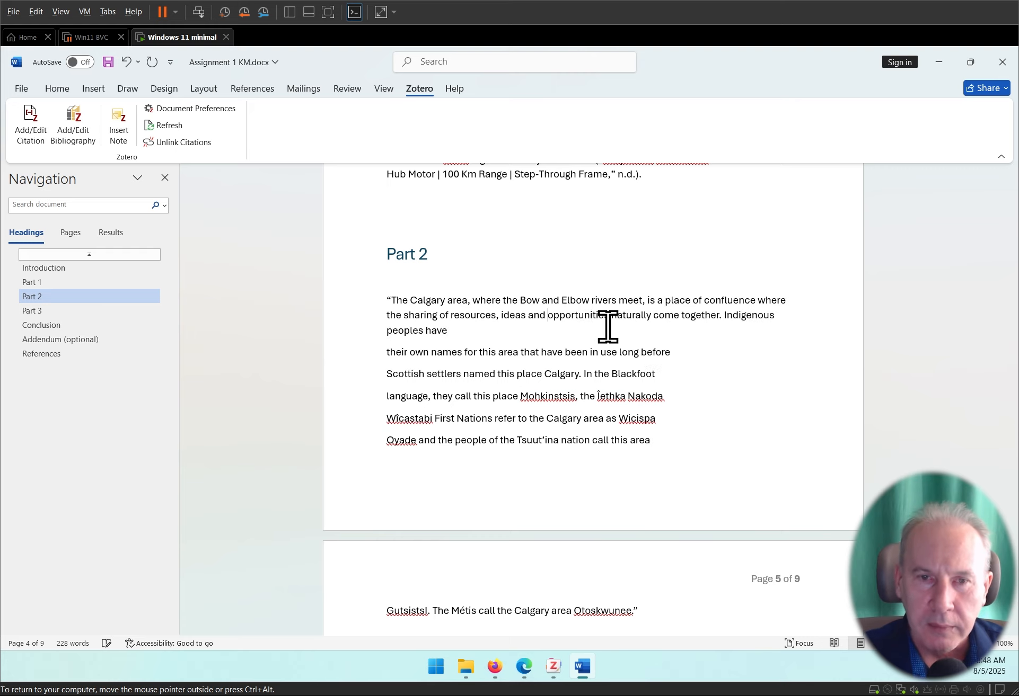
pyautogui.press('Delete')
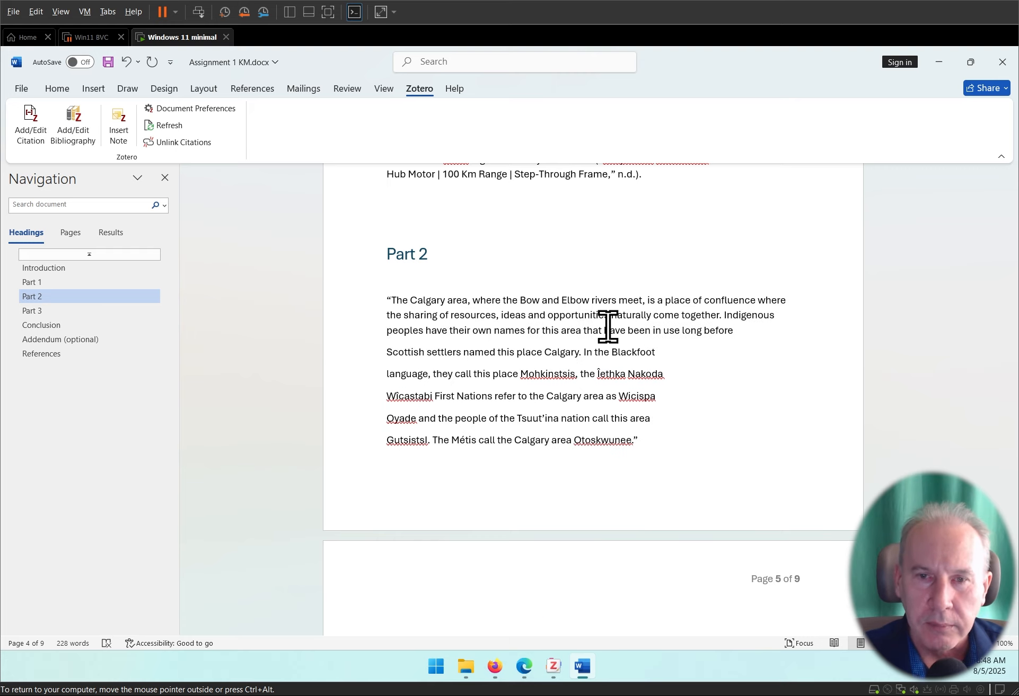
pyautogui.press('Delete')
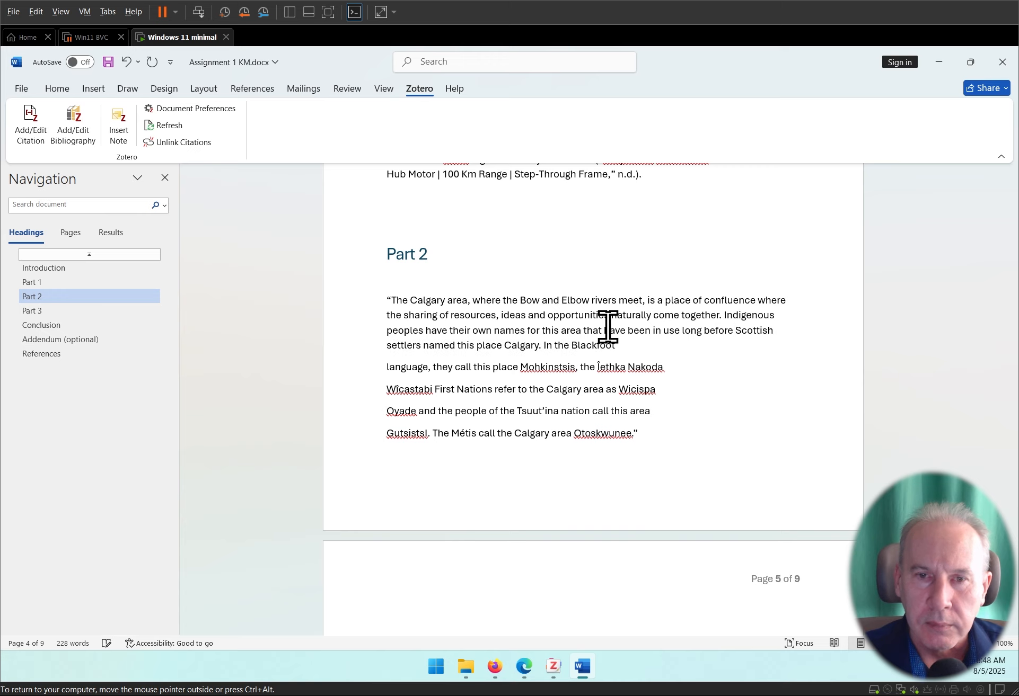
pyautogui.press('Delete')
pyautogui.press('Delete')
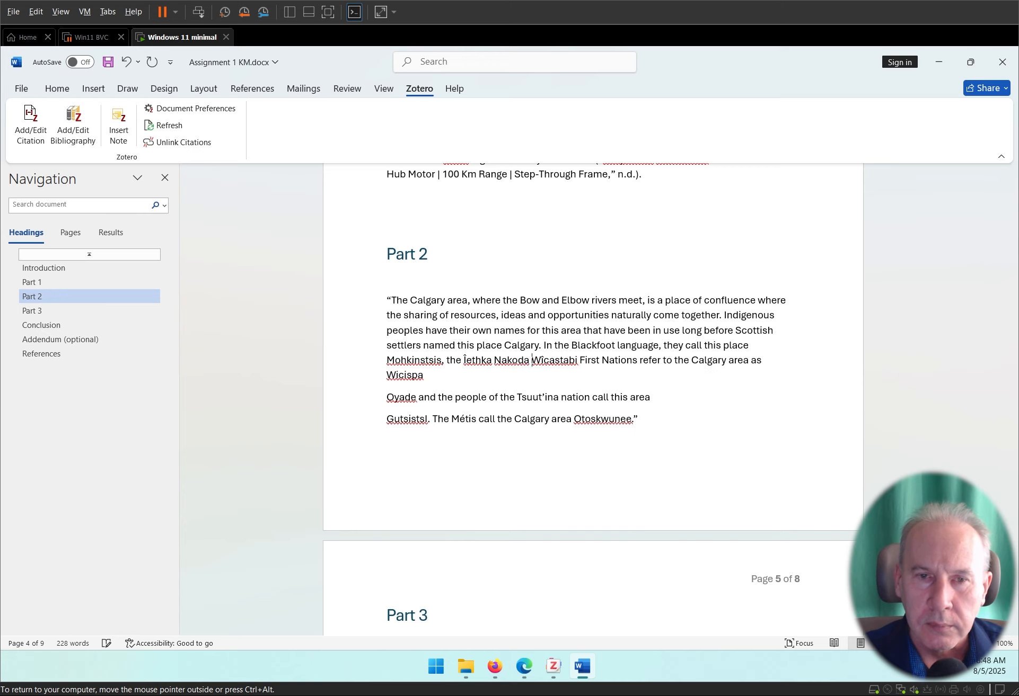
pyautogui.press('Delete')
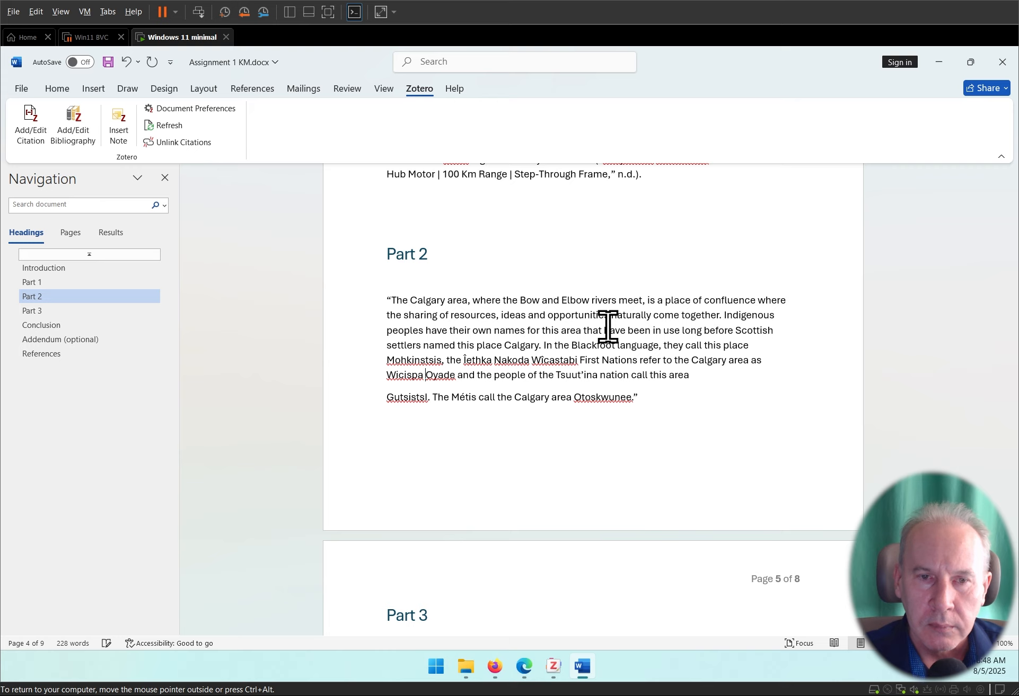
pyautogui.press('Delete')
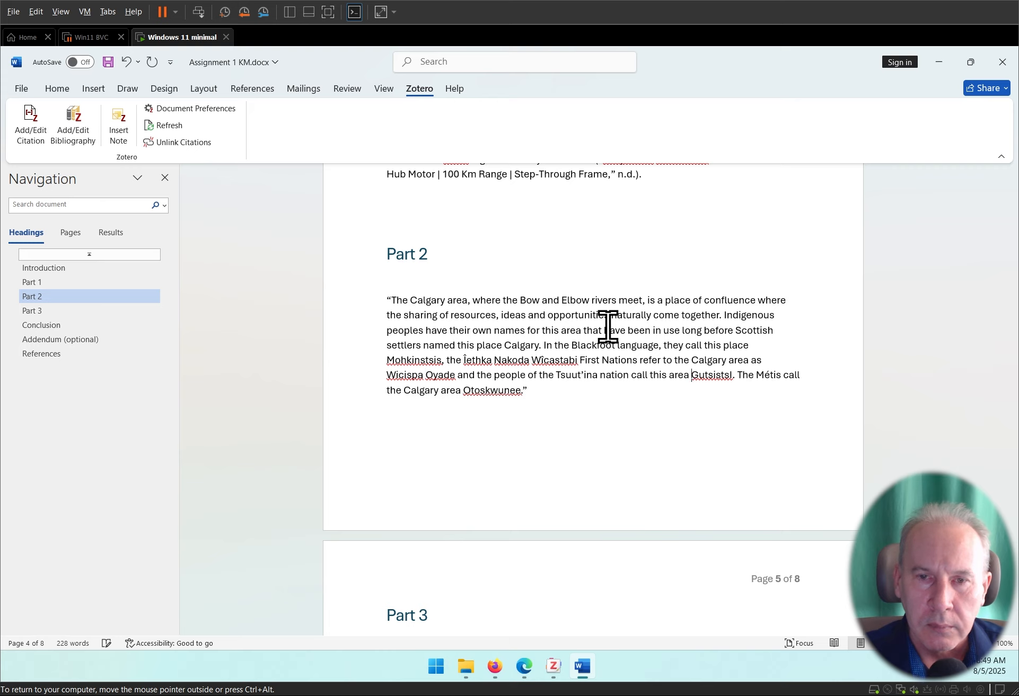